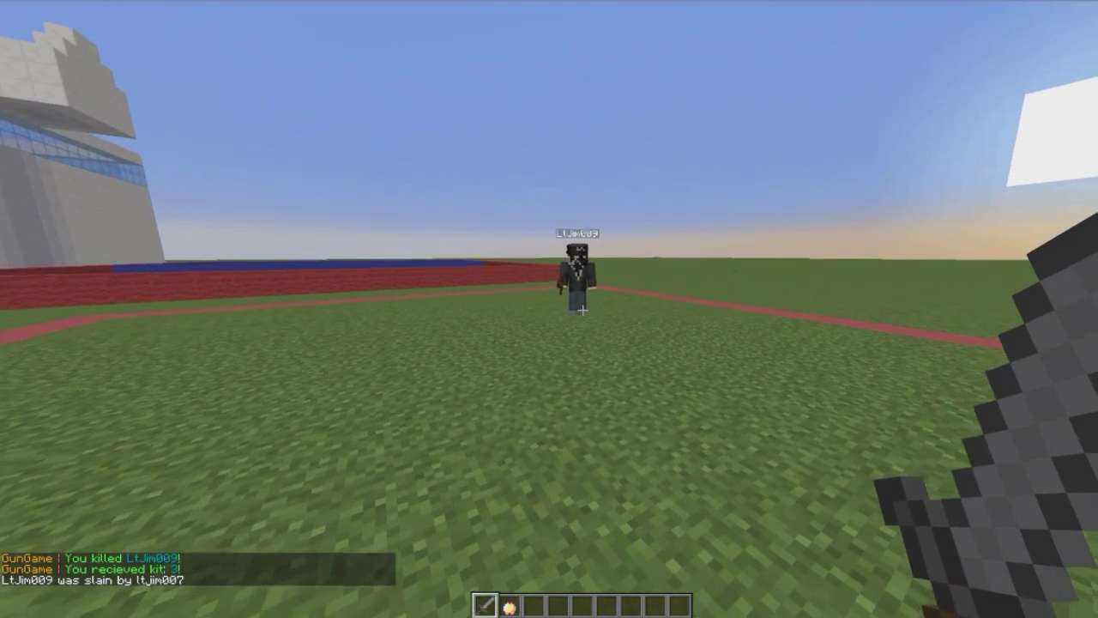
Approach the opposing player inside the GunGame zone and defeat them with the stone sword
key(w)
key(w)
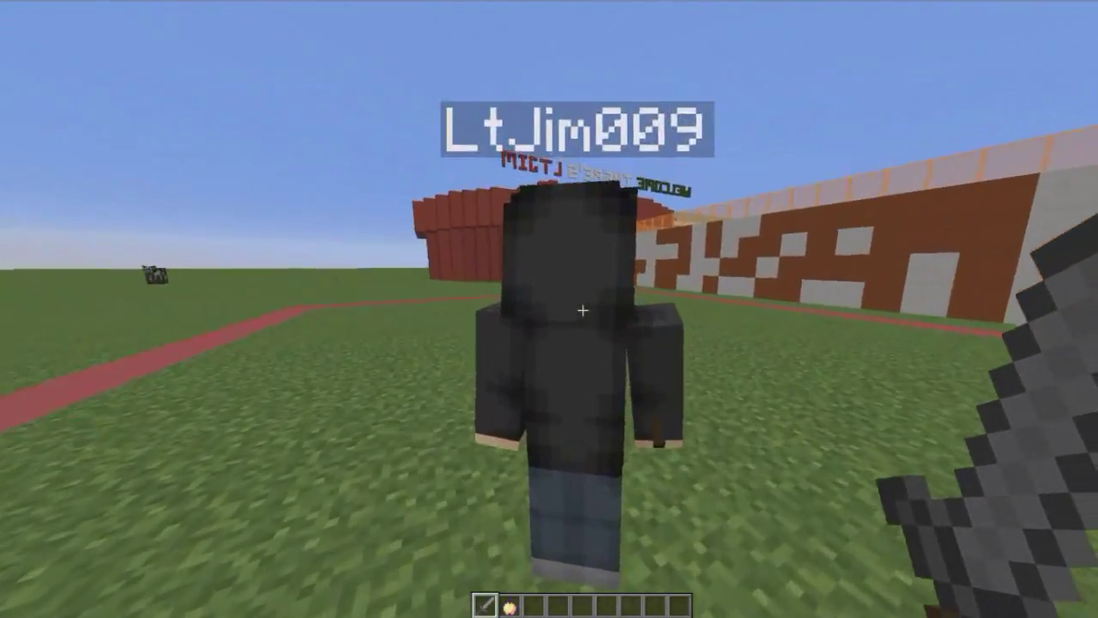
click(583, 310)
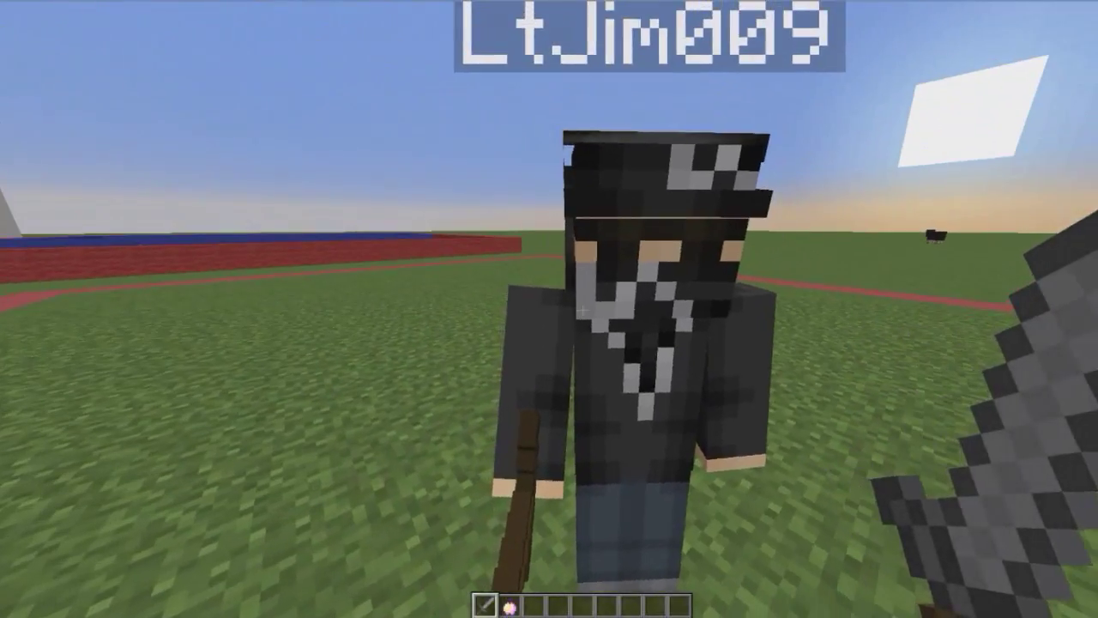
click(583, 310)
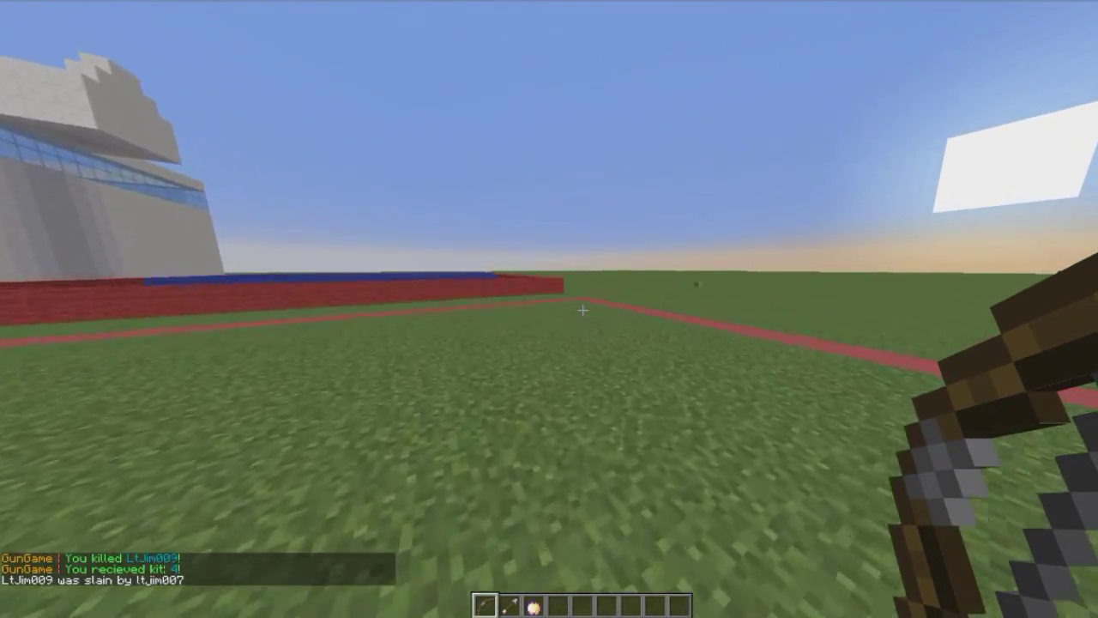
Review the GunGame messages in the chat log and check the received kit's items in the inventory
key(w)
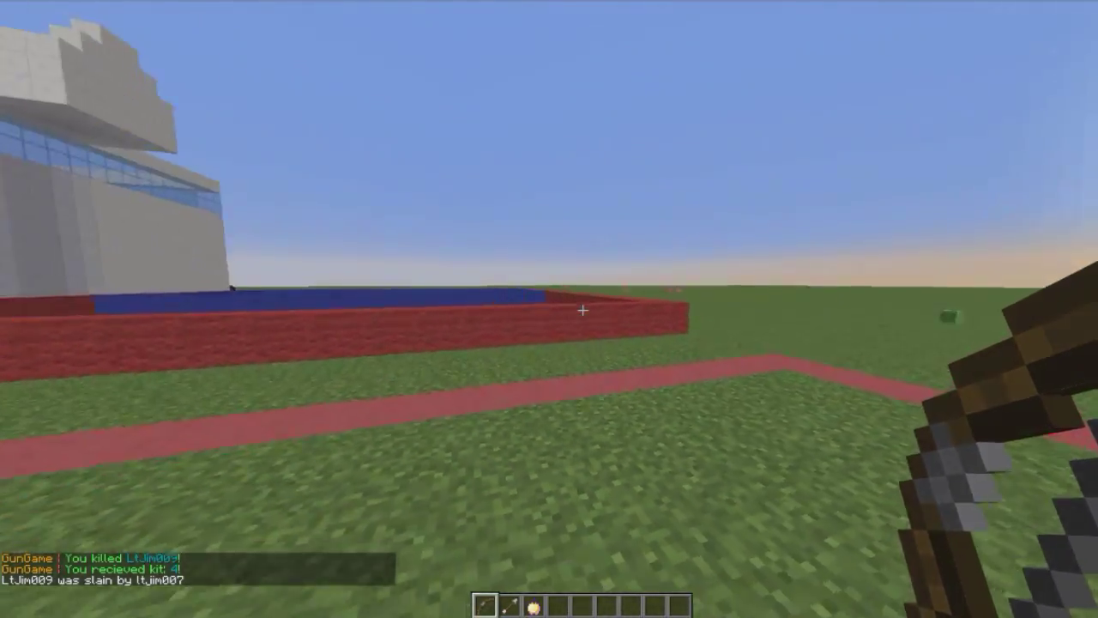
key(t)
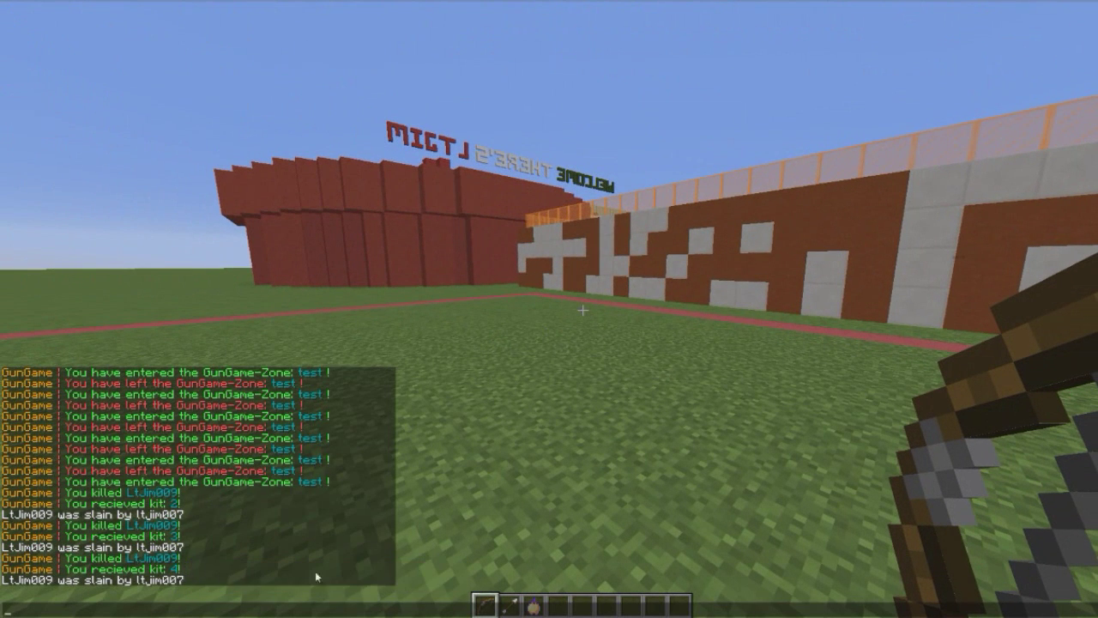
key(Escape)
key(e)
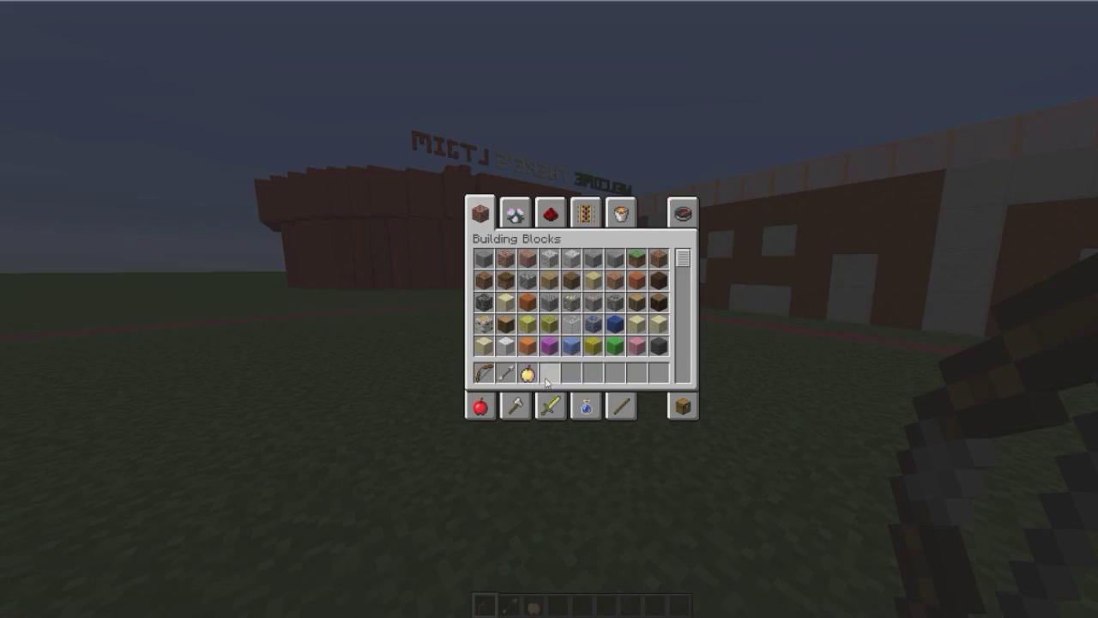
key(e)
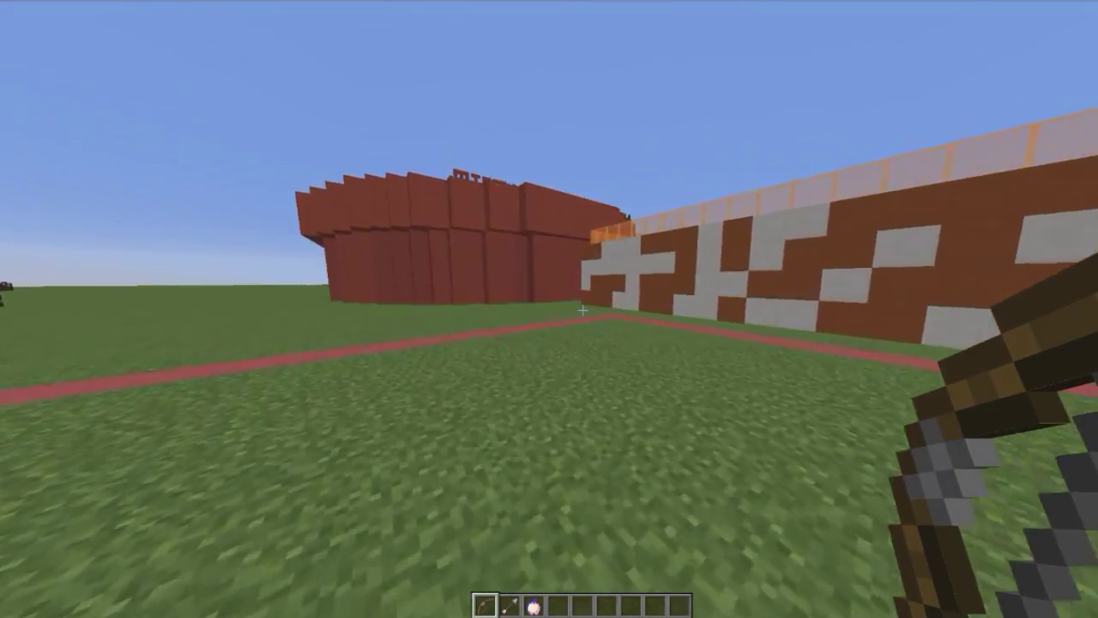
Walk across the arena and out over the red border of the GunGame zone
key(w)
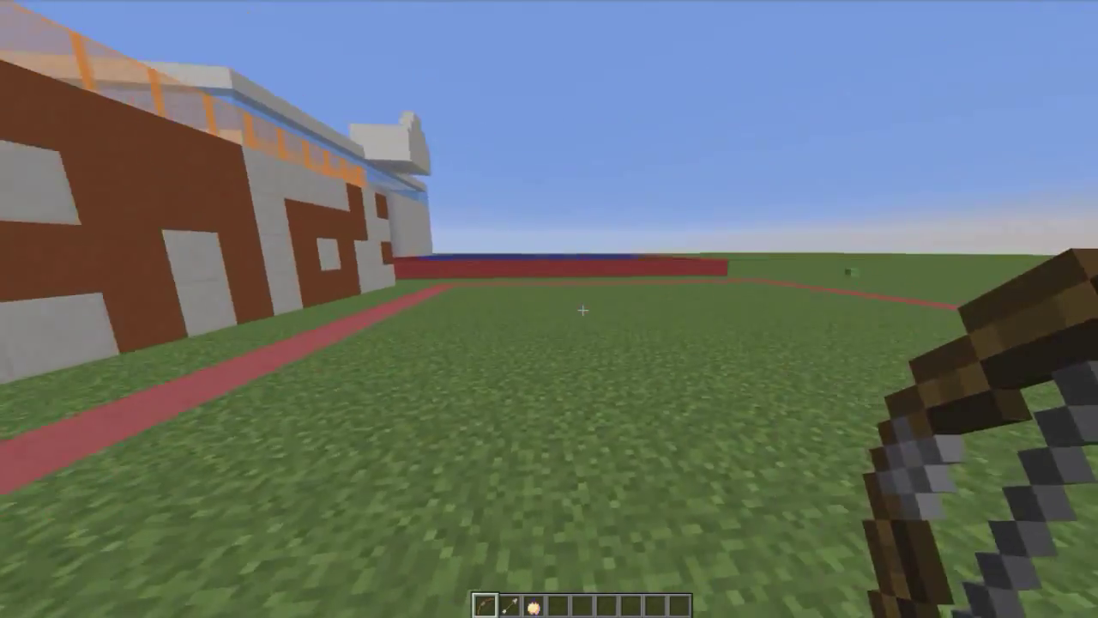
key(w)
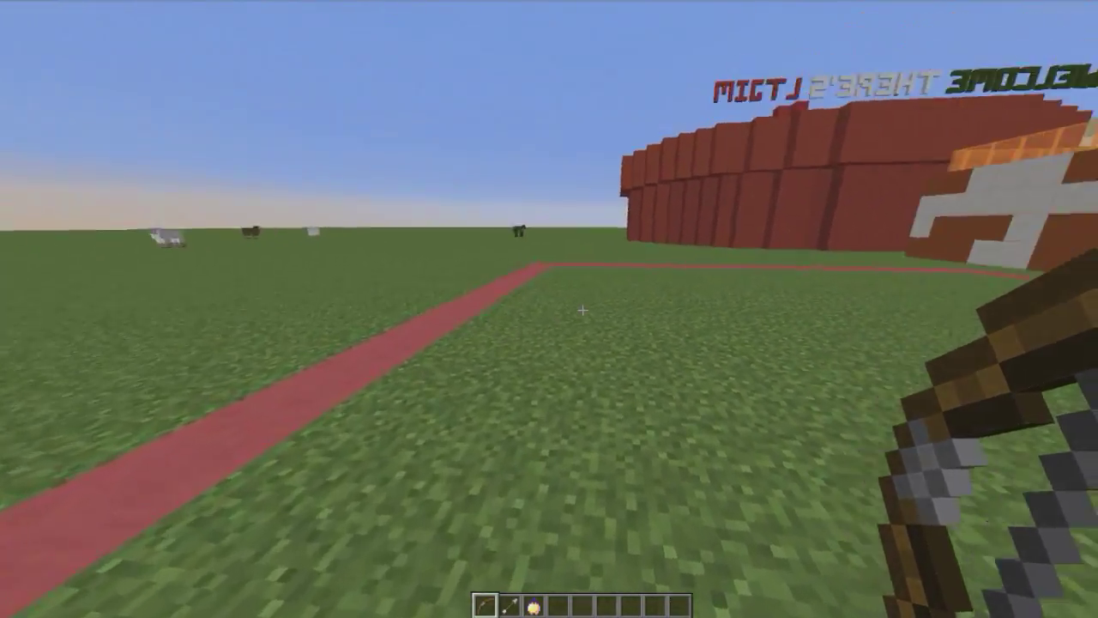
key(w)
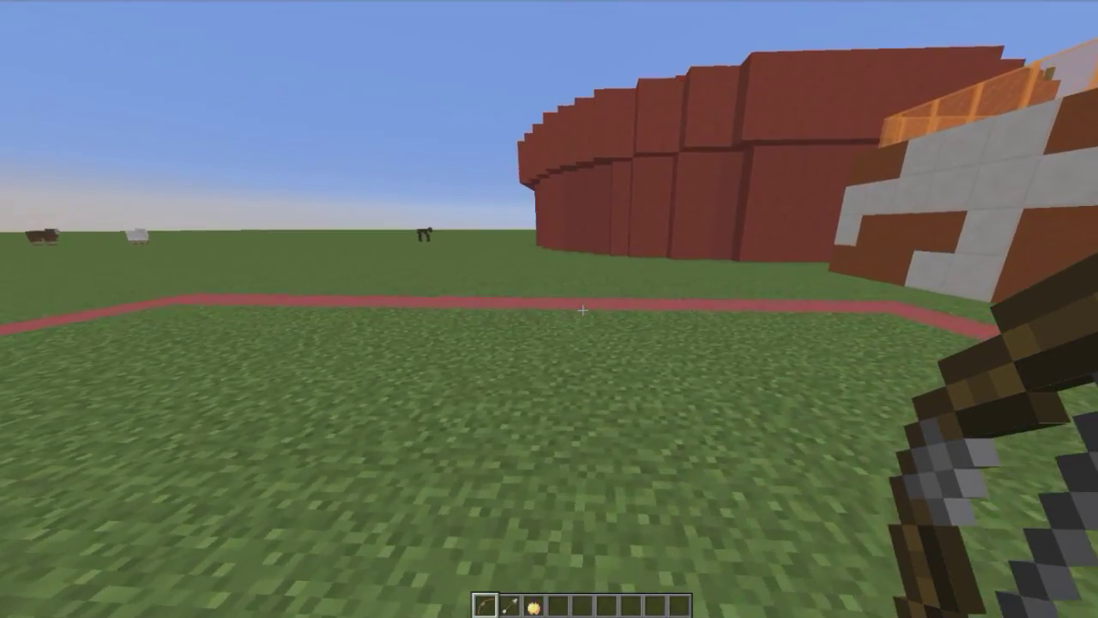
key(w)
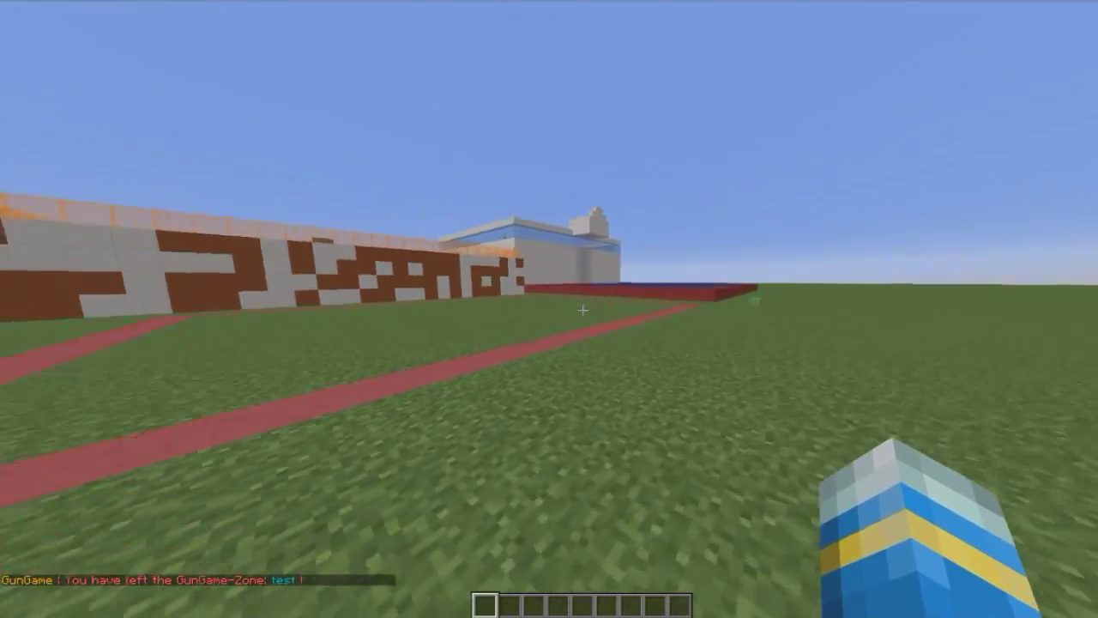
Re-enter the GunGame zone and check the starter kit in the inventory
key(w)
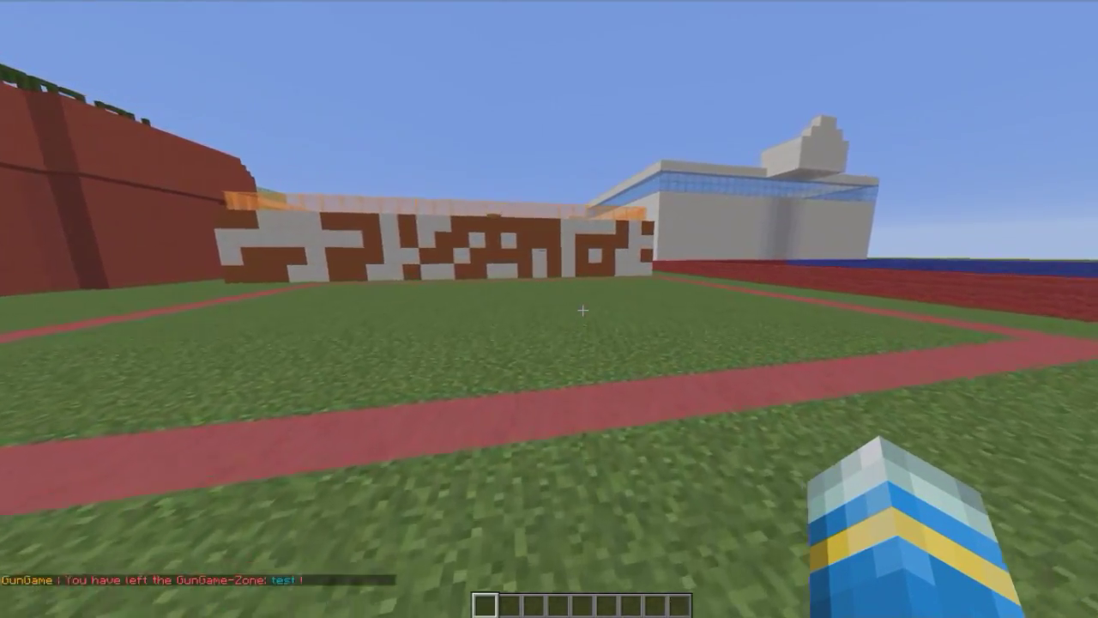
key(e)
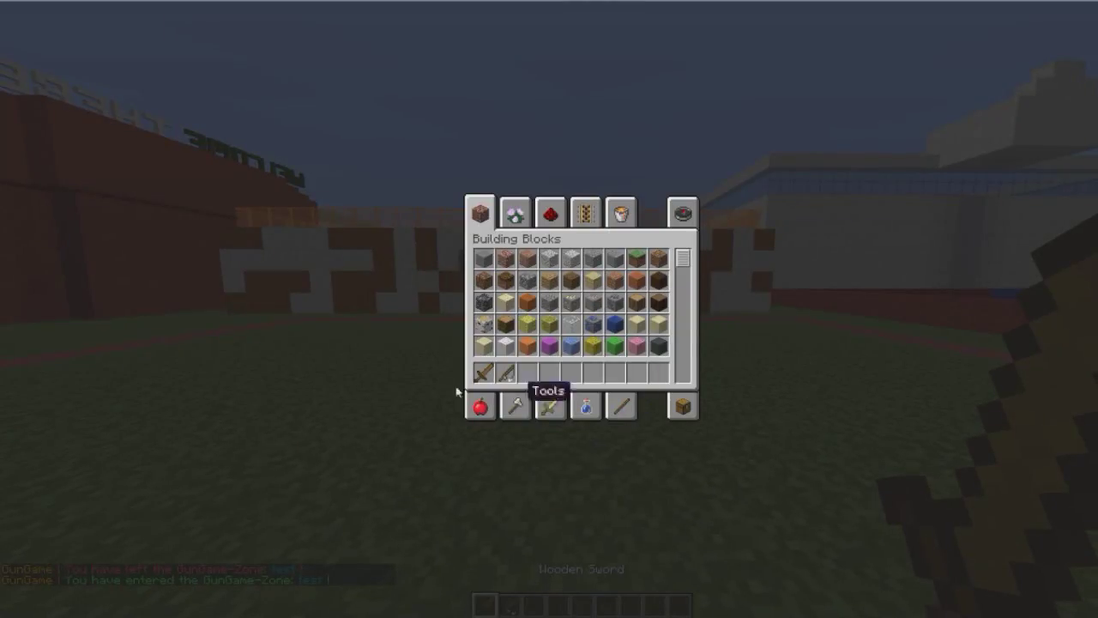
key(e)
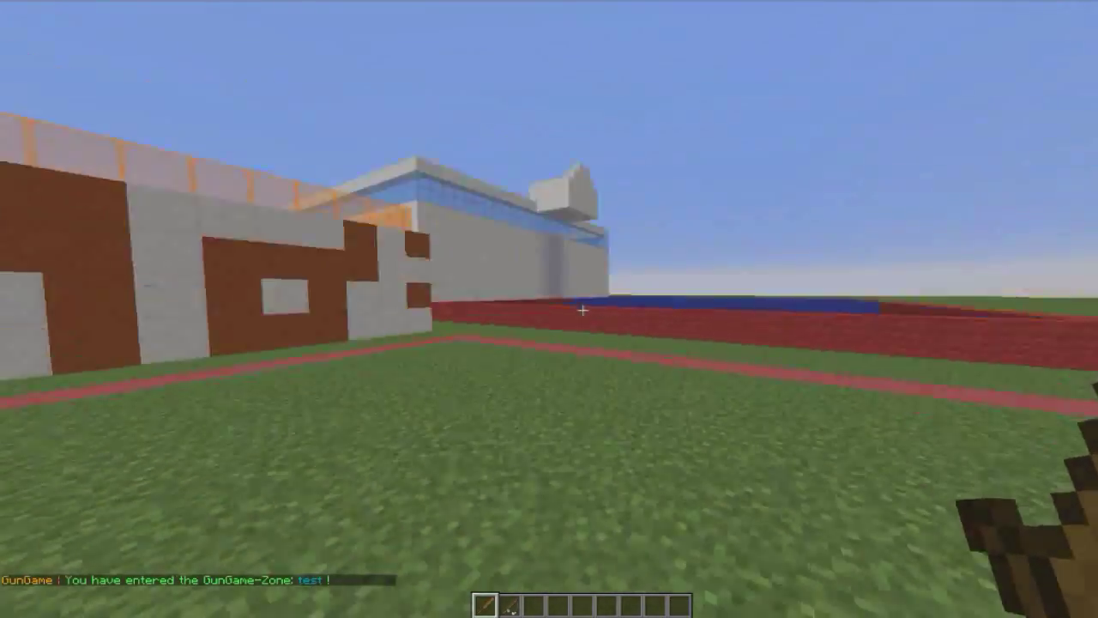
Cross the red border of the GunGame zone back and forth, entering and leaving the test zone several times
key(w)
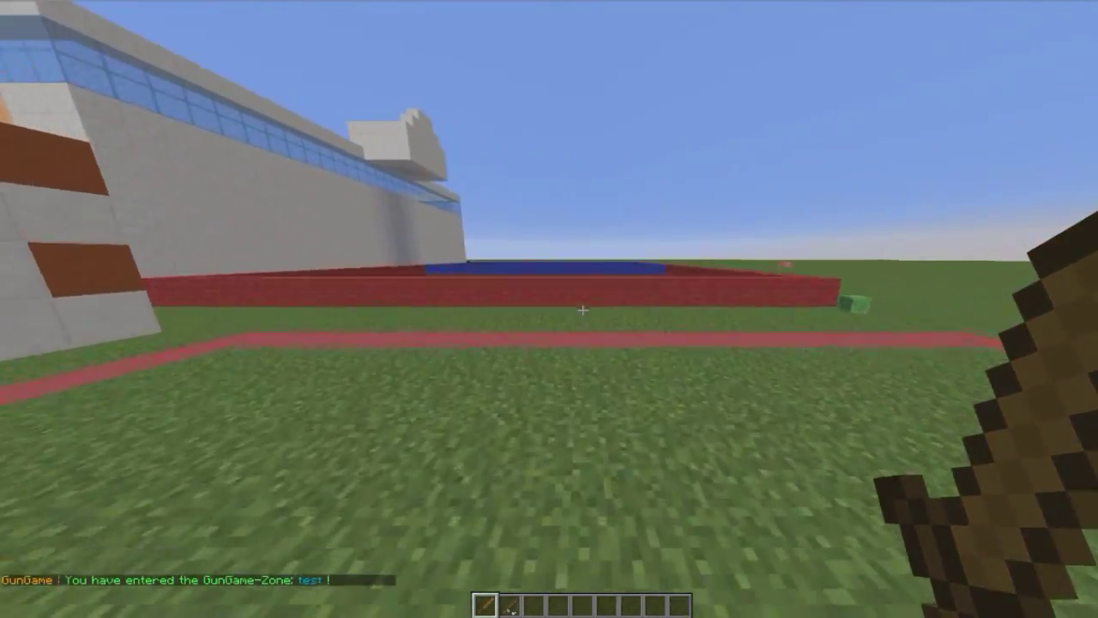
key(w)
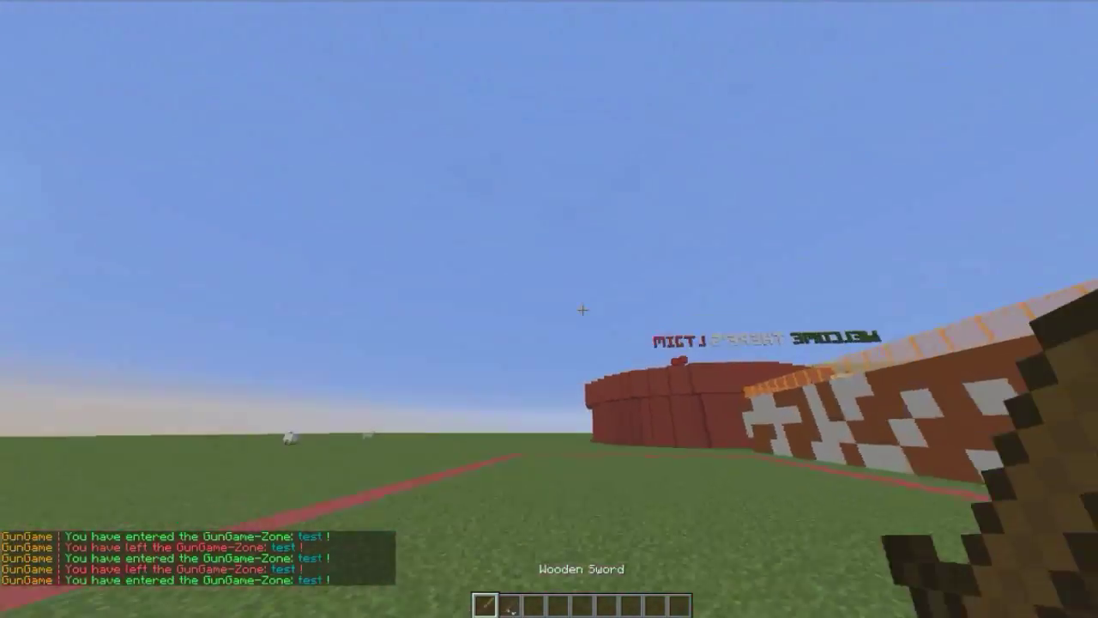
key(w)
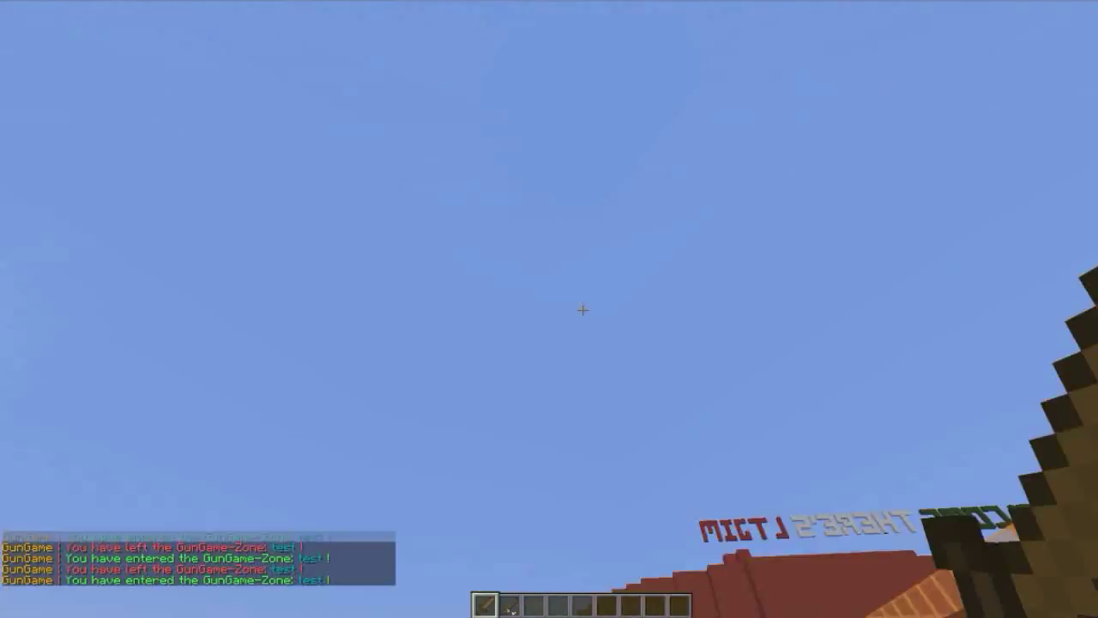
key(space)
key(space)
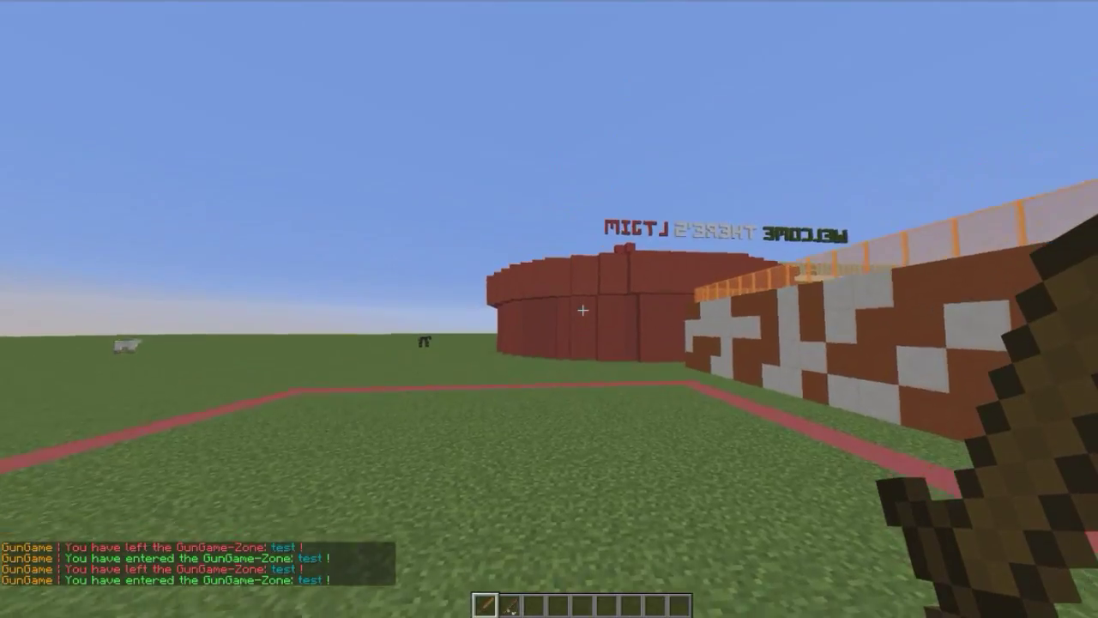
key(space)
key(w)
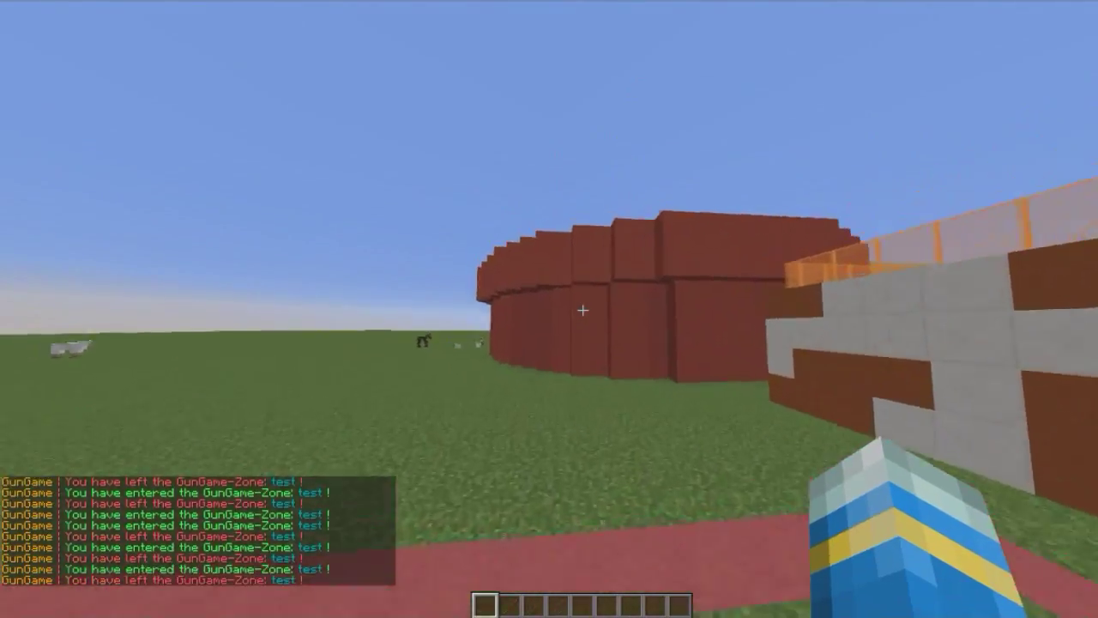
key(w)
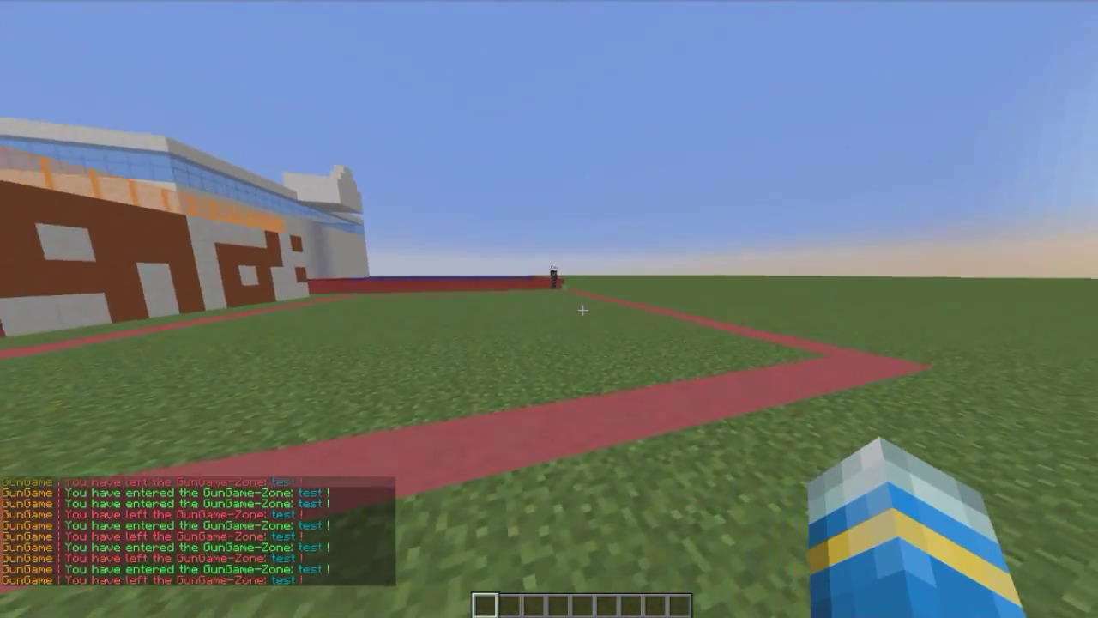
key(w)
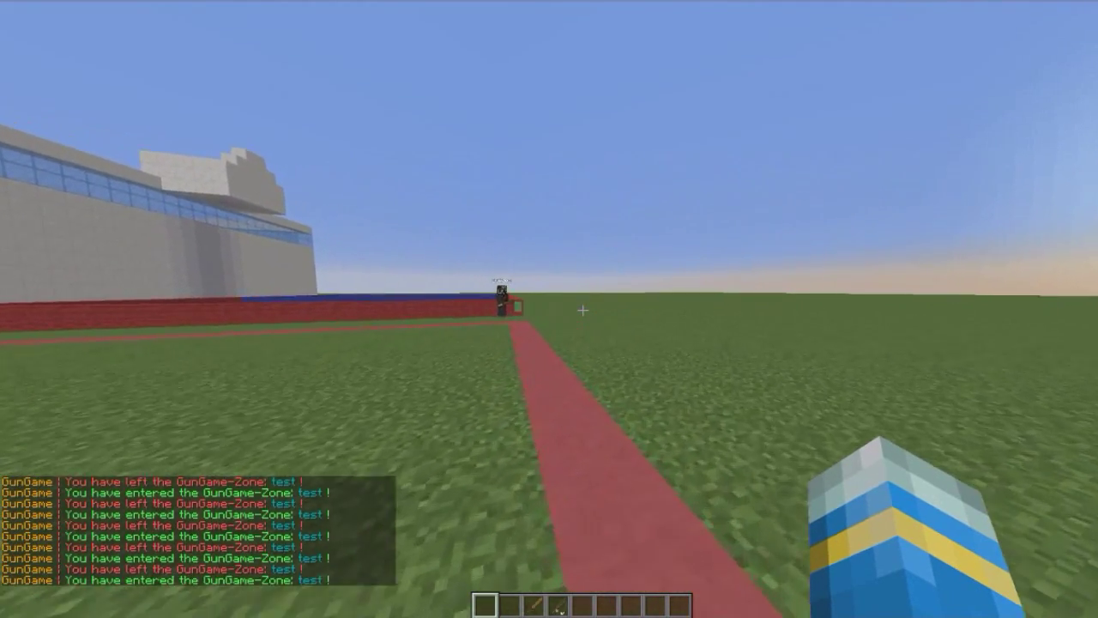
Switch to the MiniGunGame plugin folder, open its config file in Notepad++ and examine the language and prefix settings
key(t)
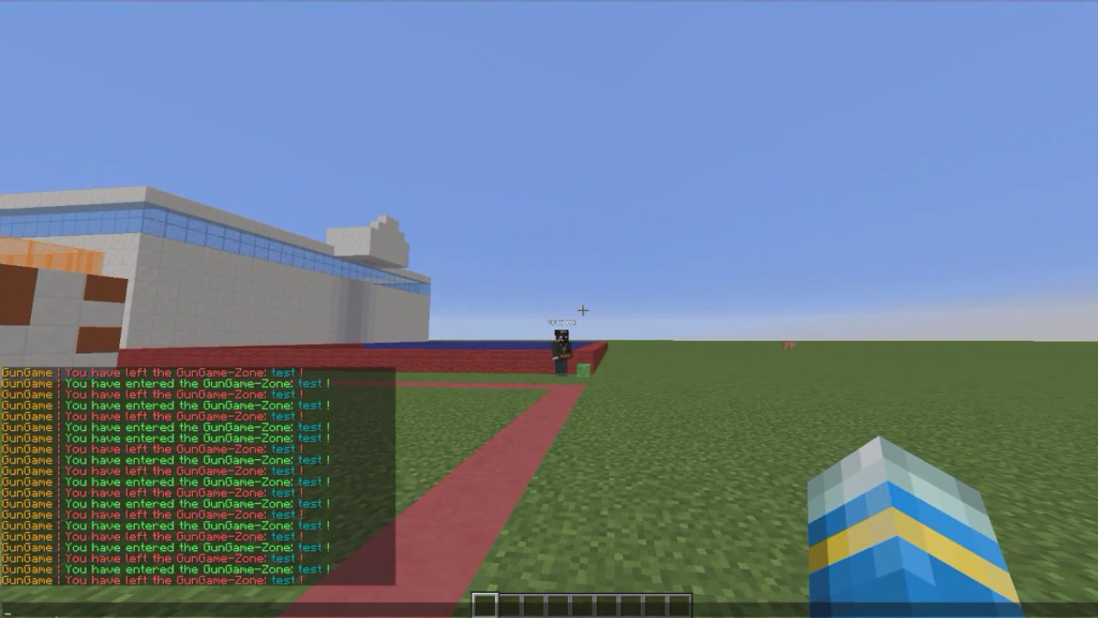
key(alt+Tab)
right_click(506, 186)
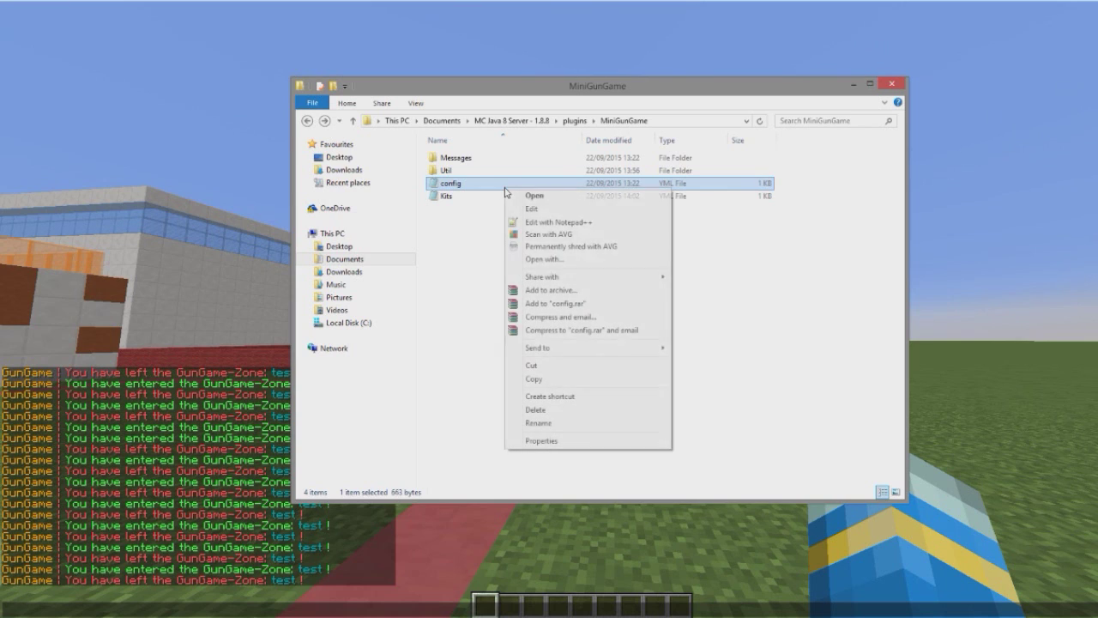
click(564, 218)
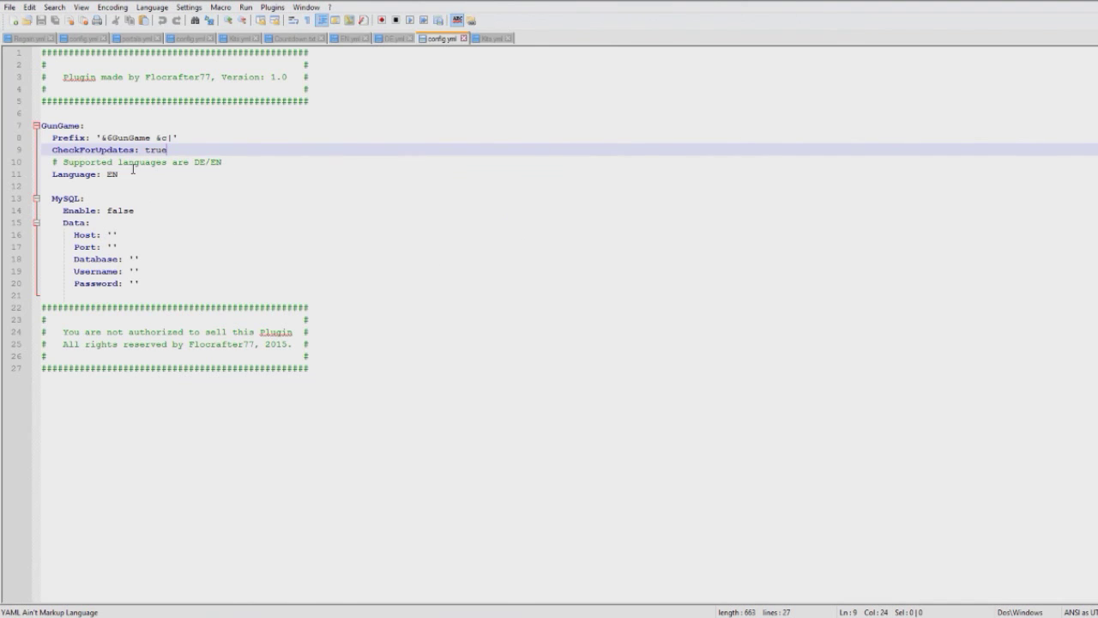
drag(133, 171, 64, 161)
drag(227, 139, 53, 127)
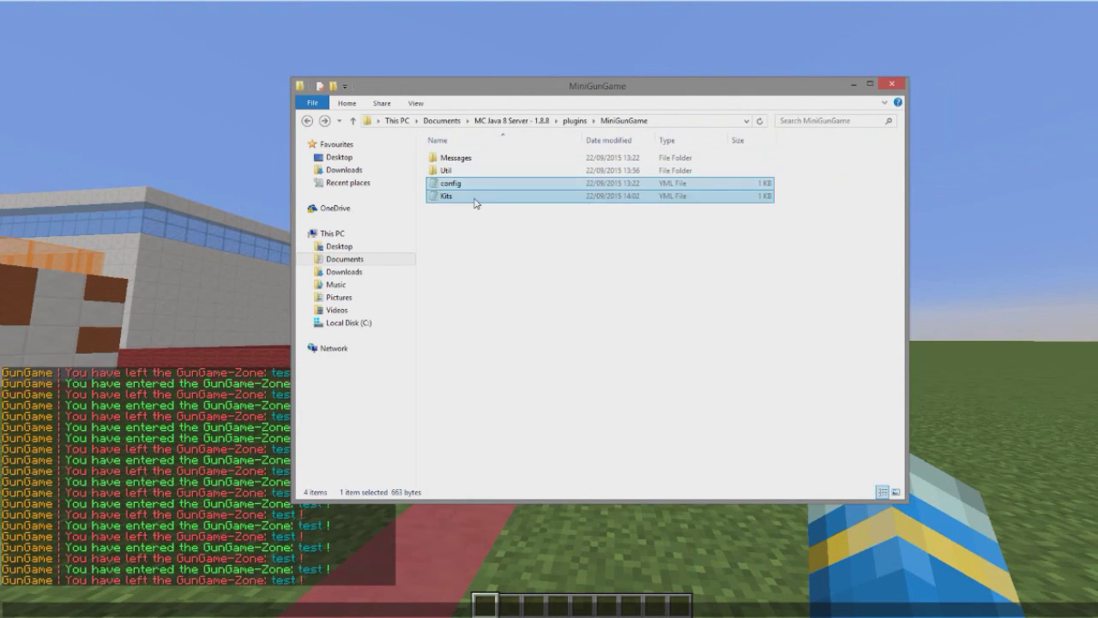
Open the Kits file from the MiniGunGame folder in Notepad++ and examine the armor and item entries of the kits
right_click(475, 200)
click(482, 232)
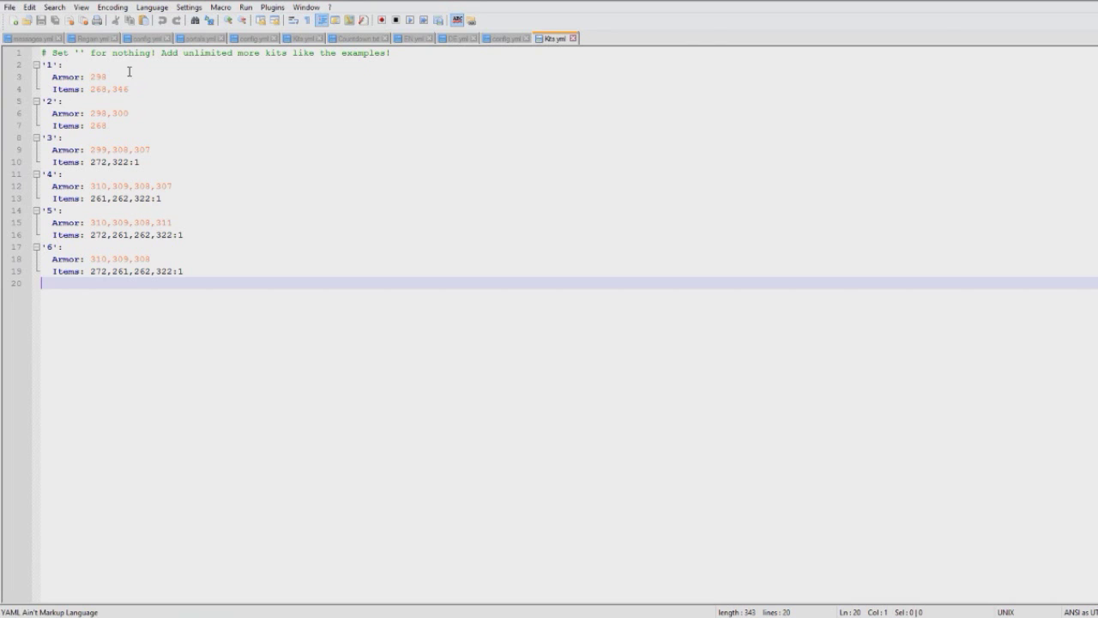
drag(128, 74, 38, 76)
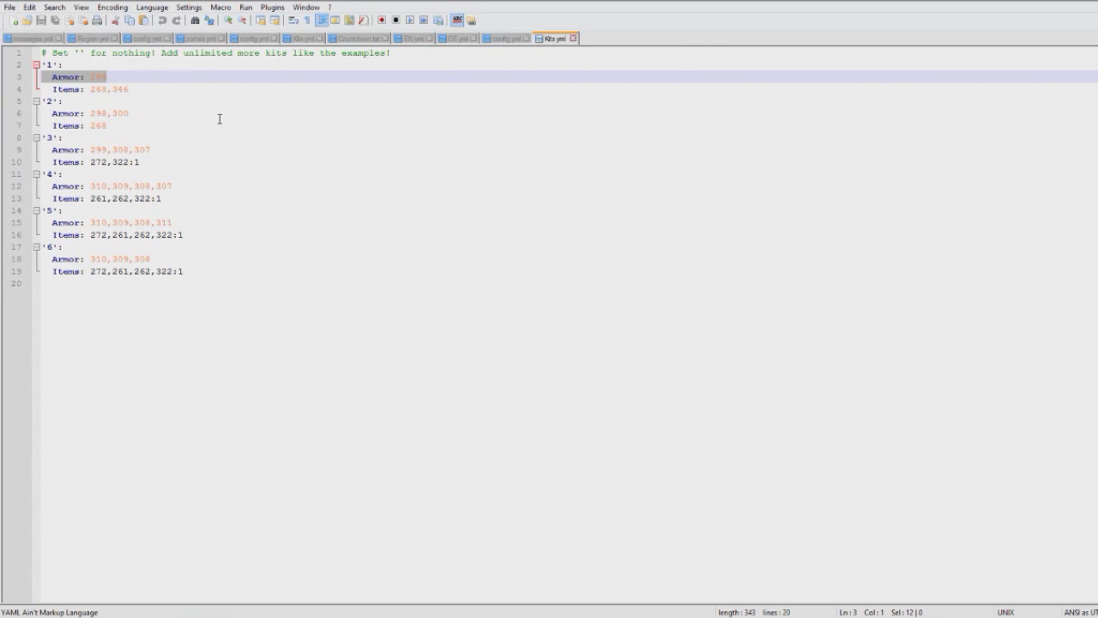
drag(203, 146, 7, 142)
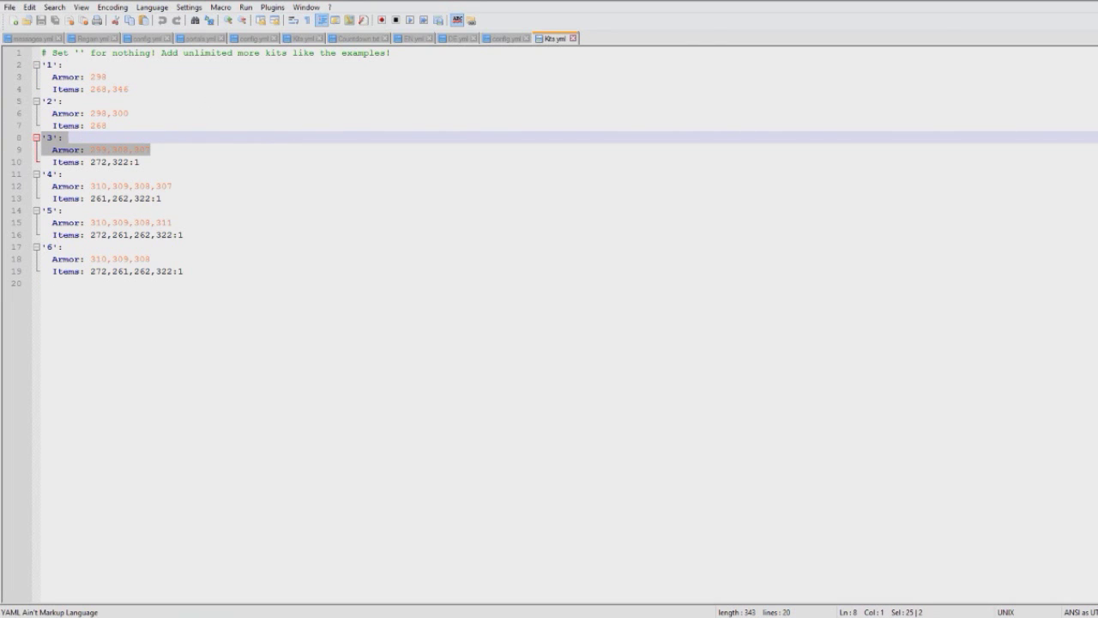
click(214, 163)
drag(230, 271, 40, 52)
click(209, 215)
Duplicate the kit 6 block, with its armor and items lines, directly below itself and renumber the copy as 7
click(237, 280)
drag(236, 281, 1, 249)
key(ctrl+c)
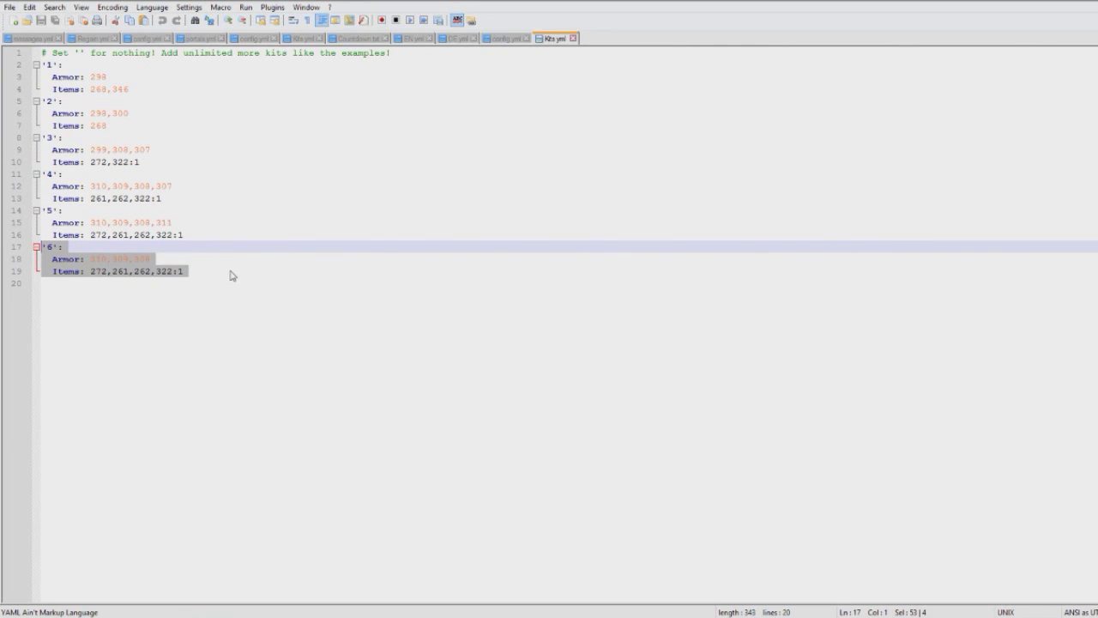
click(230, 274)
key(Return)
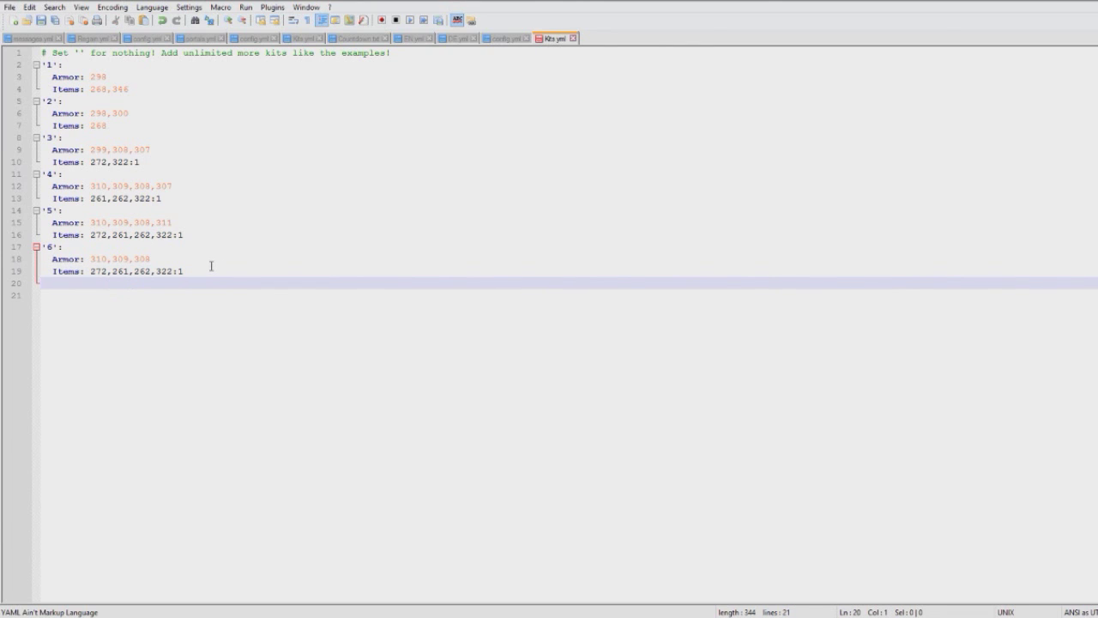
key(ctrl+v)
drag(54, 284, 48, 284)
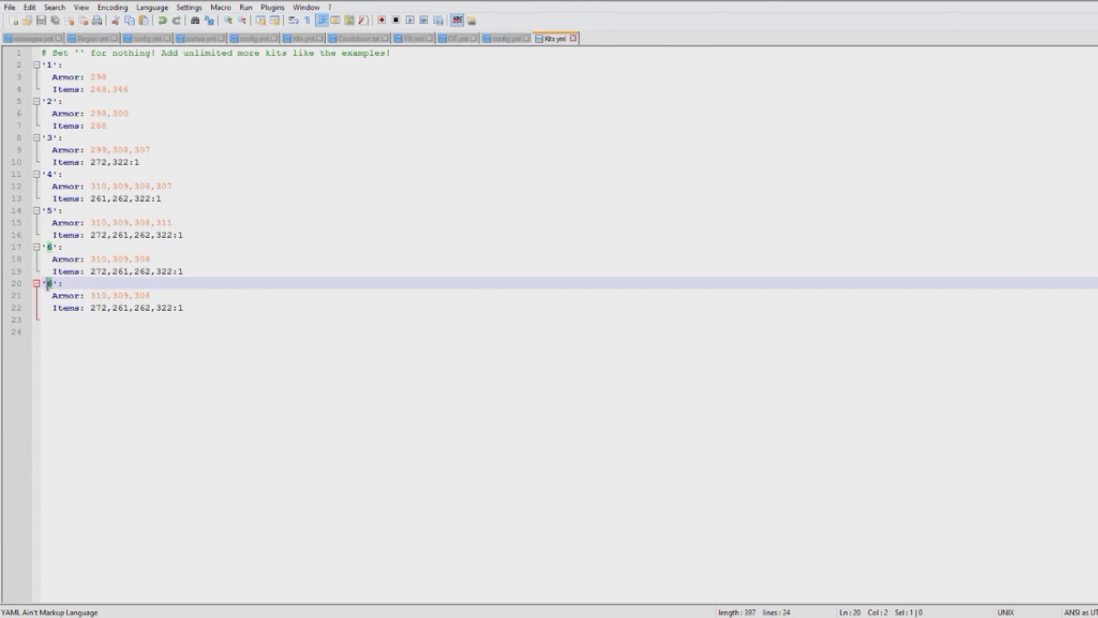
Look up weapon and armor IDs, including the diamond sword, on the browser's Minecraft ID list and return to Kits.yml in Notepad++
key(alt+Tab)
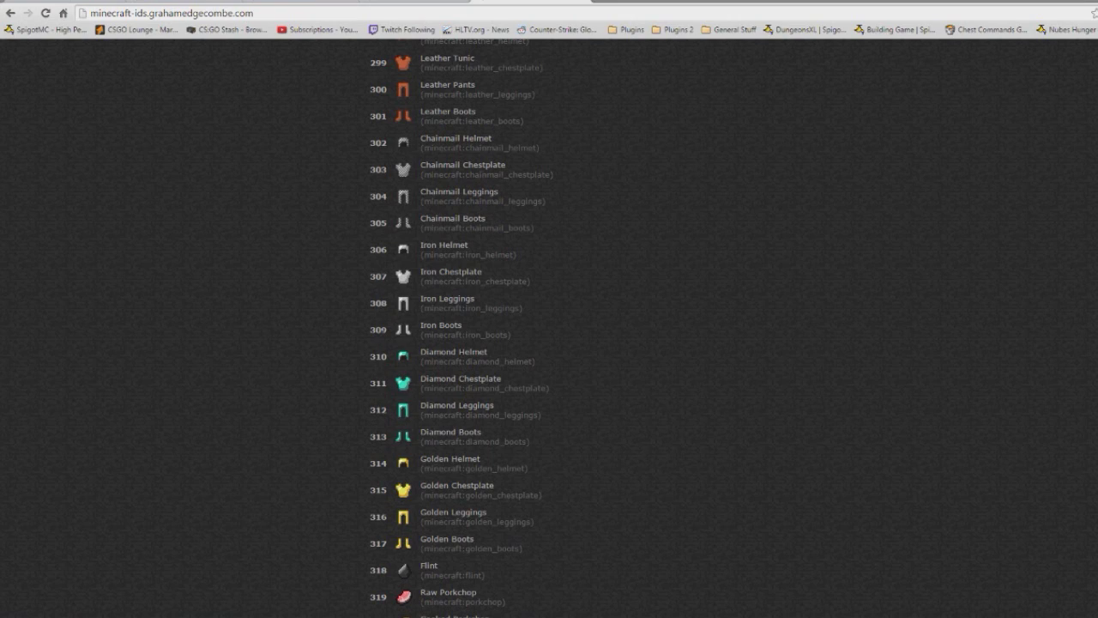
scroll(292, 257, up, 20)
scroll(249, 300, down, 20)
scroll(193, 481, up, 20)
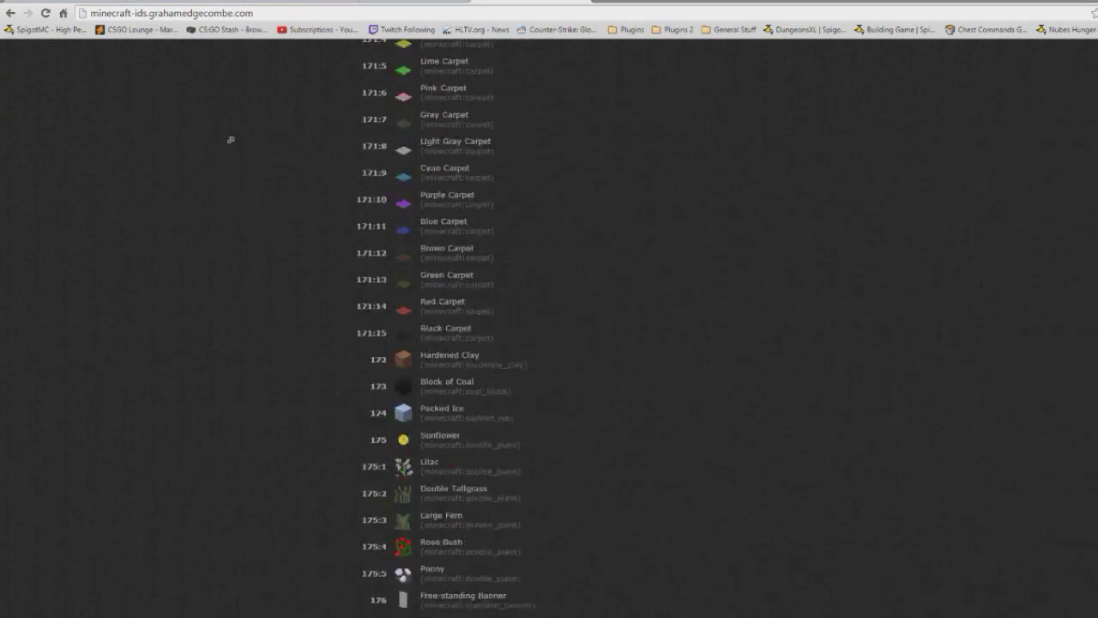
scroll(261, 240, down, 20)
scroll(211, 307, down, 20)
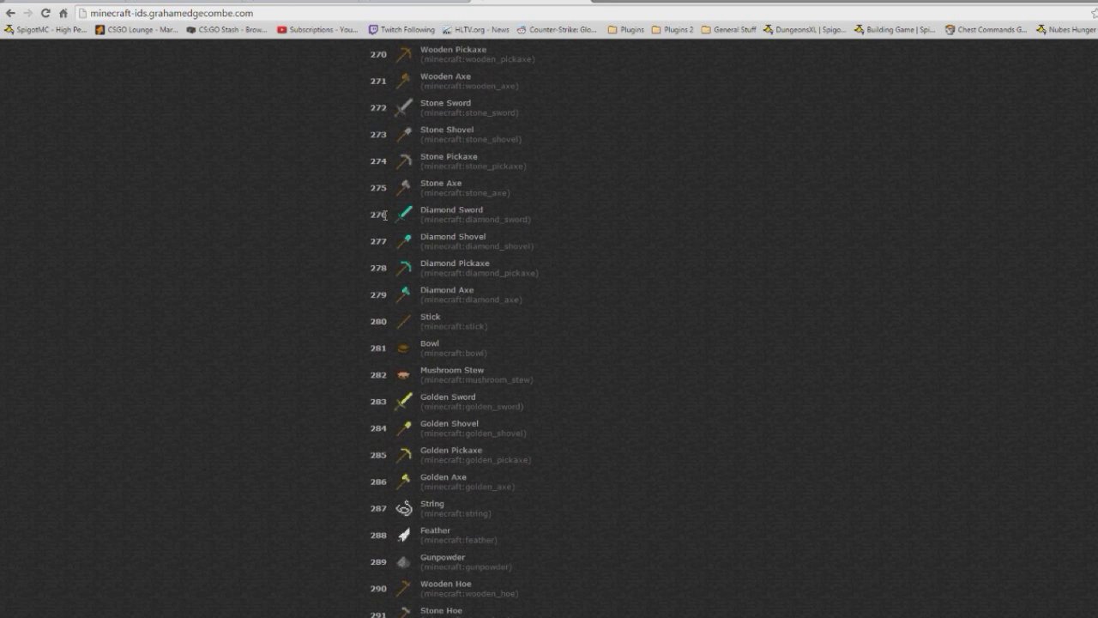
key(alt+Tab)
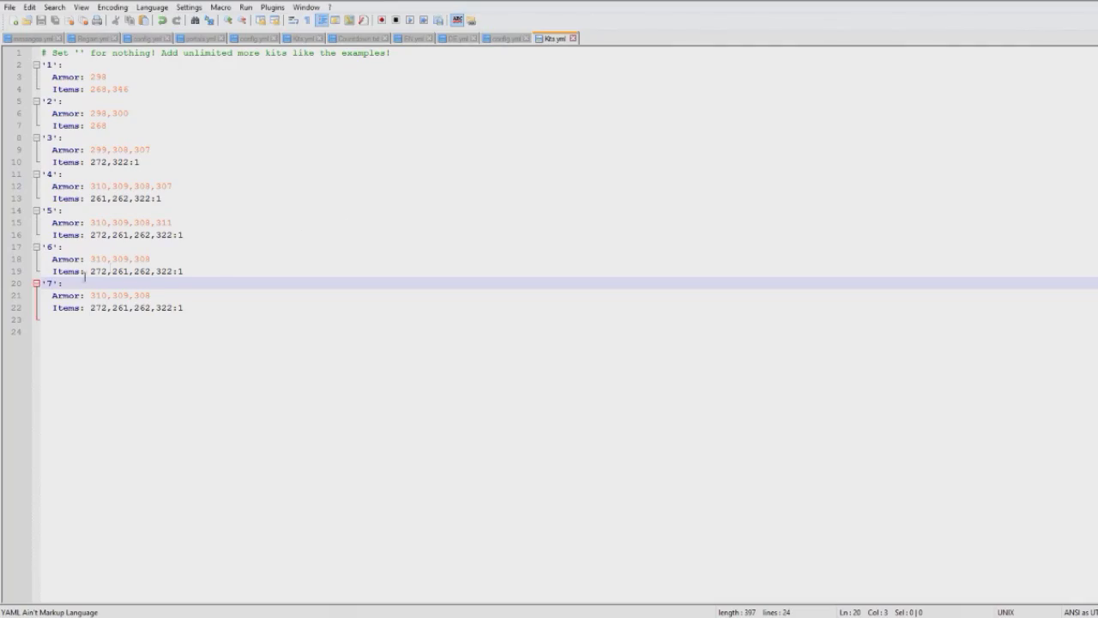
In Kits.yml, set the first item ID of kit 7 to 276 and the armor of kit 1 to ''
drag(91, 309, 104, 309)
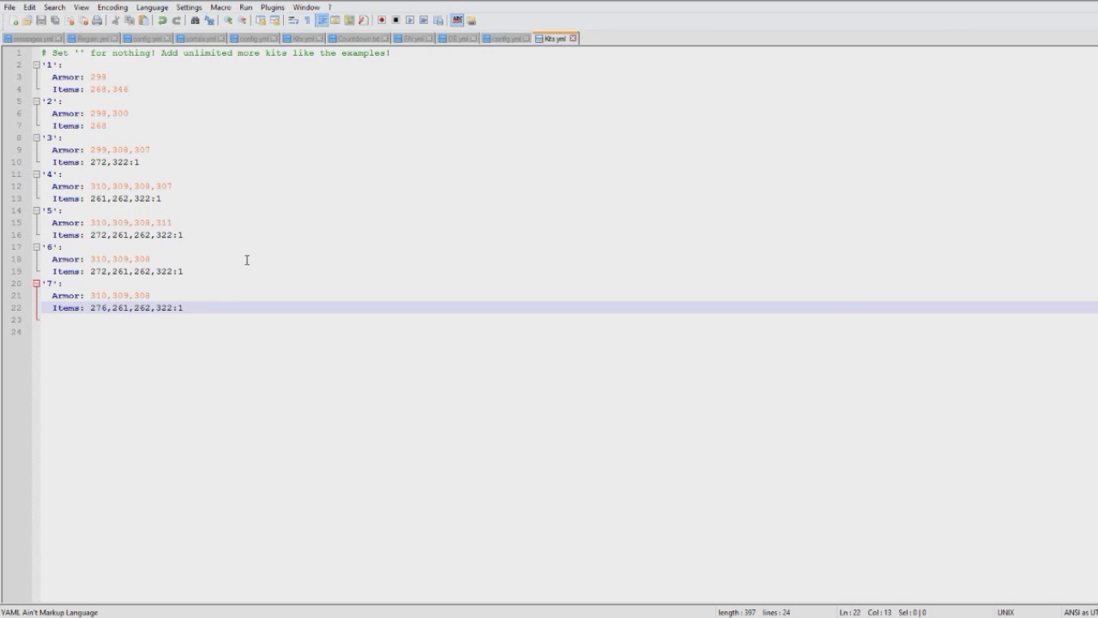
click(104, 76)
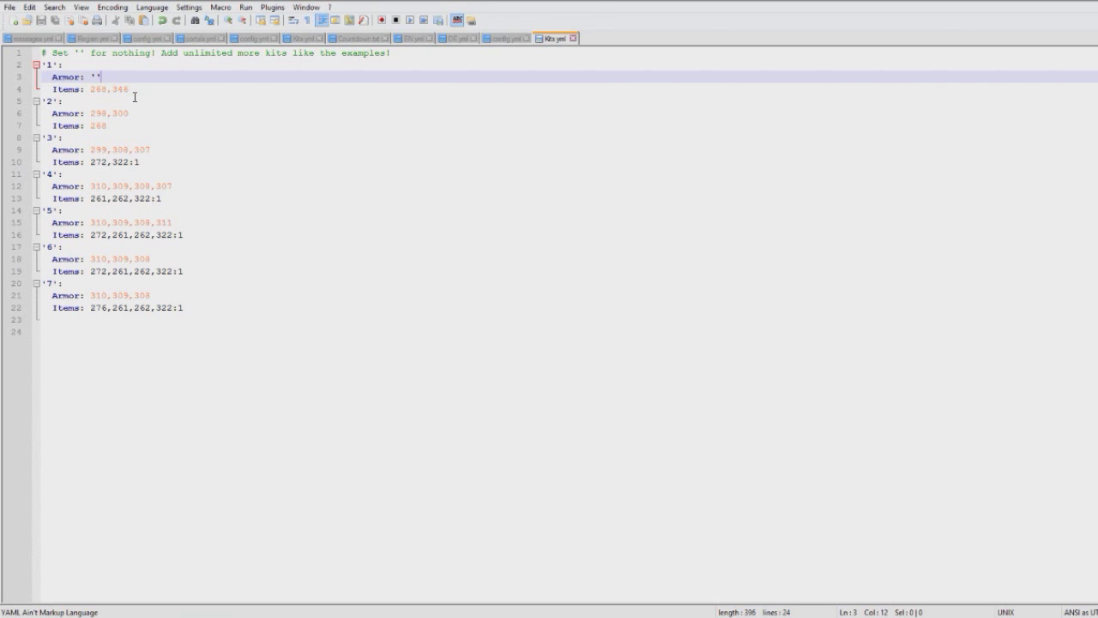
click(152, 189)
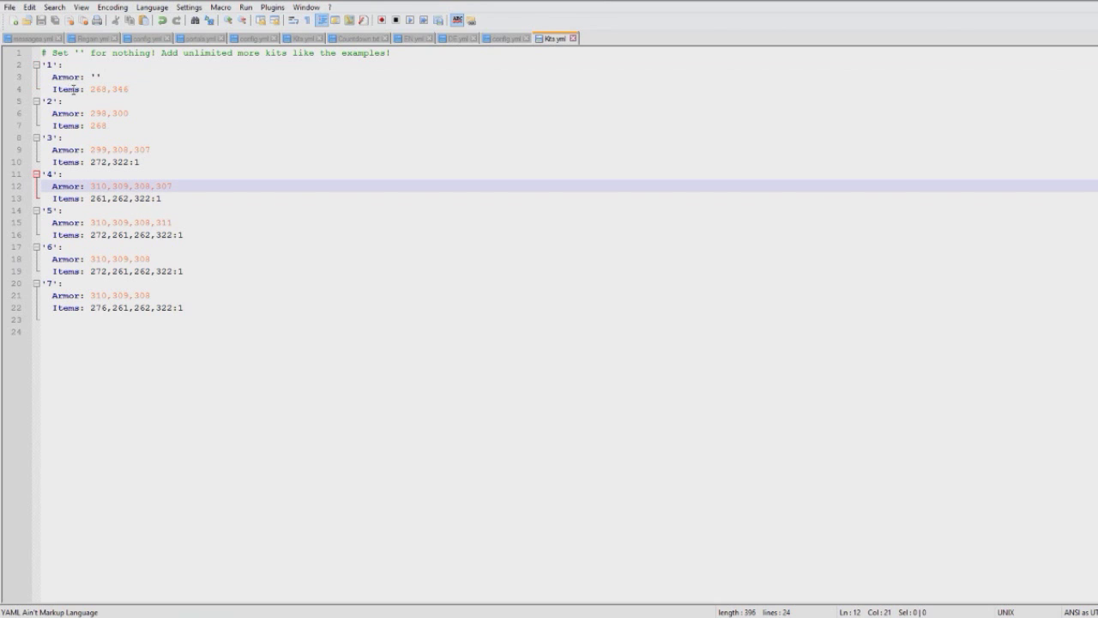
Browse the browser's Minecraft ID list for more tool, weapon and block IDs, and return to Kits.yml
key(alt+Tab)
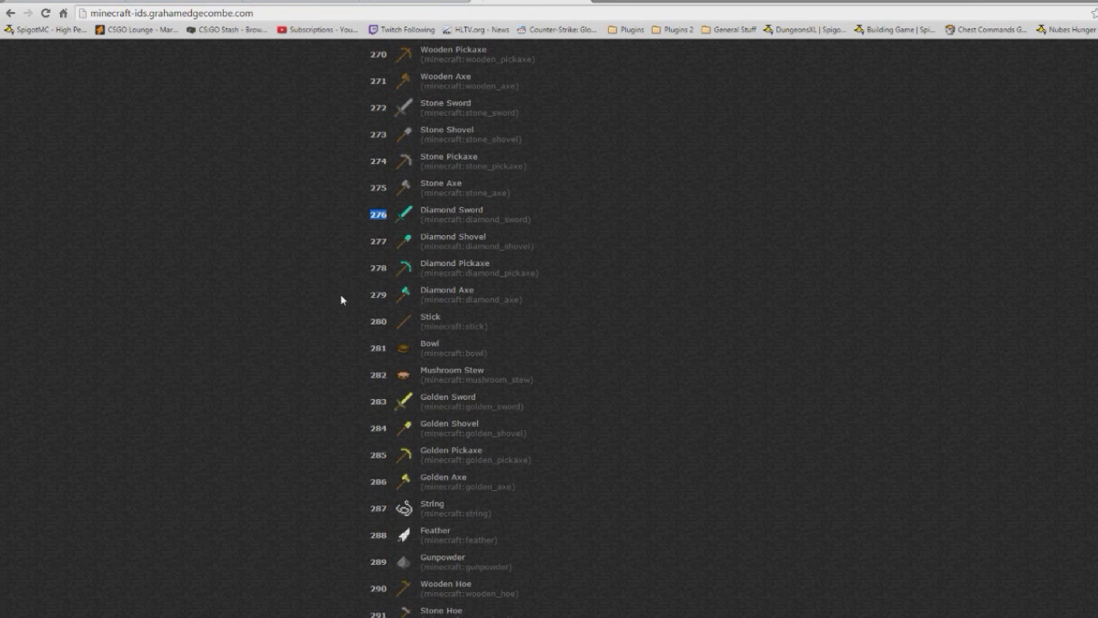
click(634, 452)
scroll(608, 473, down, 5)
scroll(243, 510, up, 16)
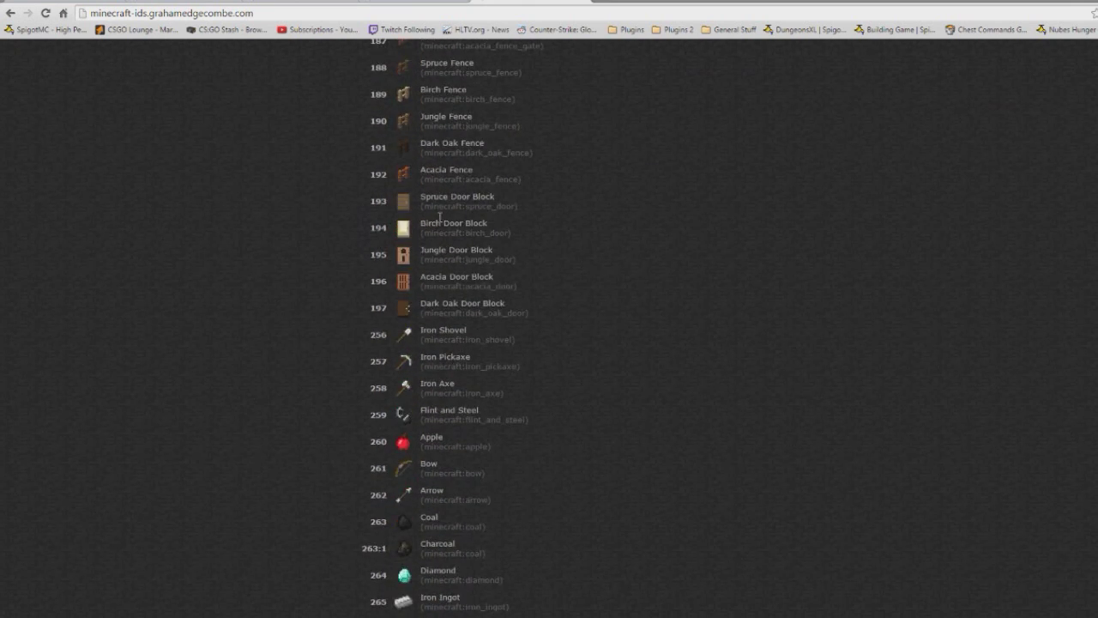
key(alt+Tab)
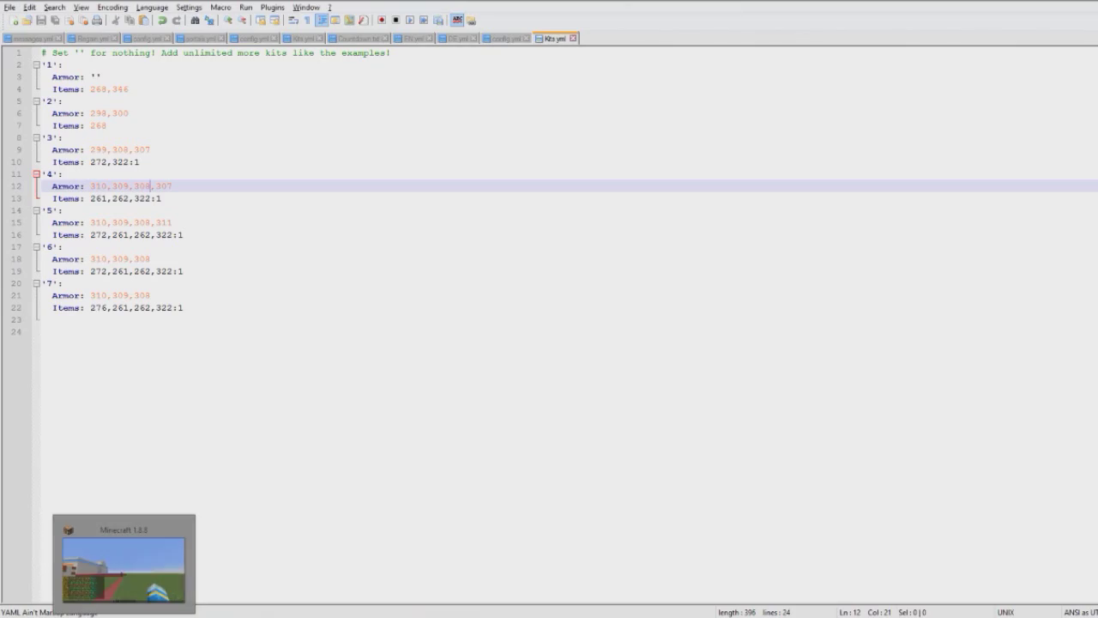
Switch to Minecraft and list the GunGame plugin's commands with /gg
click(124, 617)
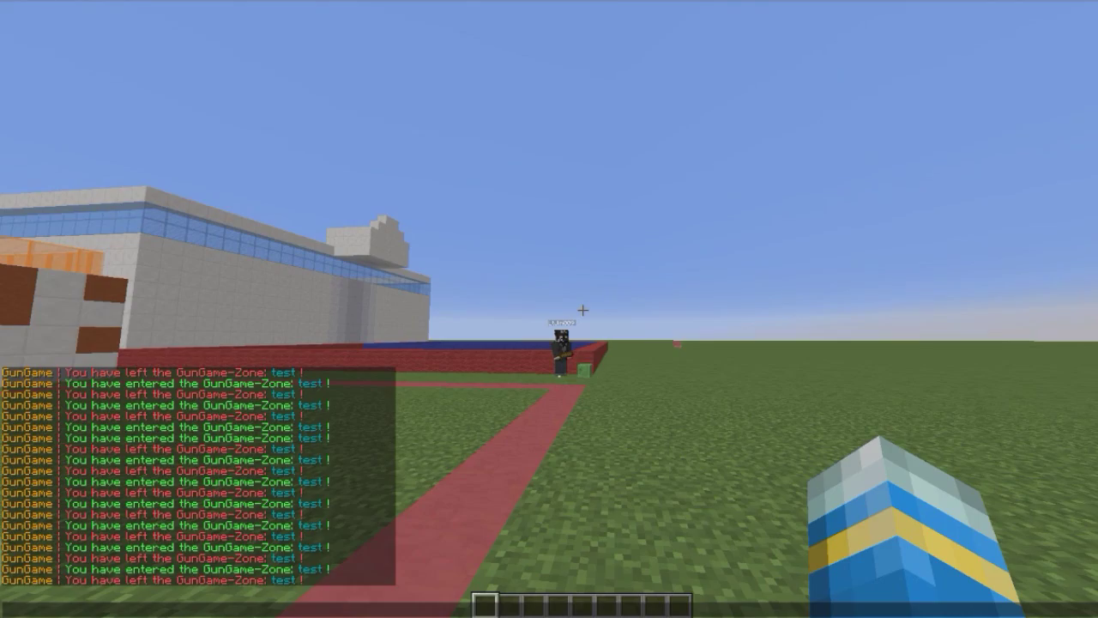
text(/g)
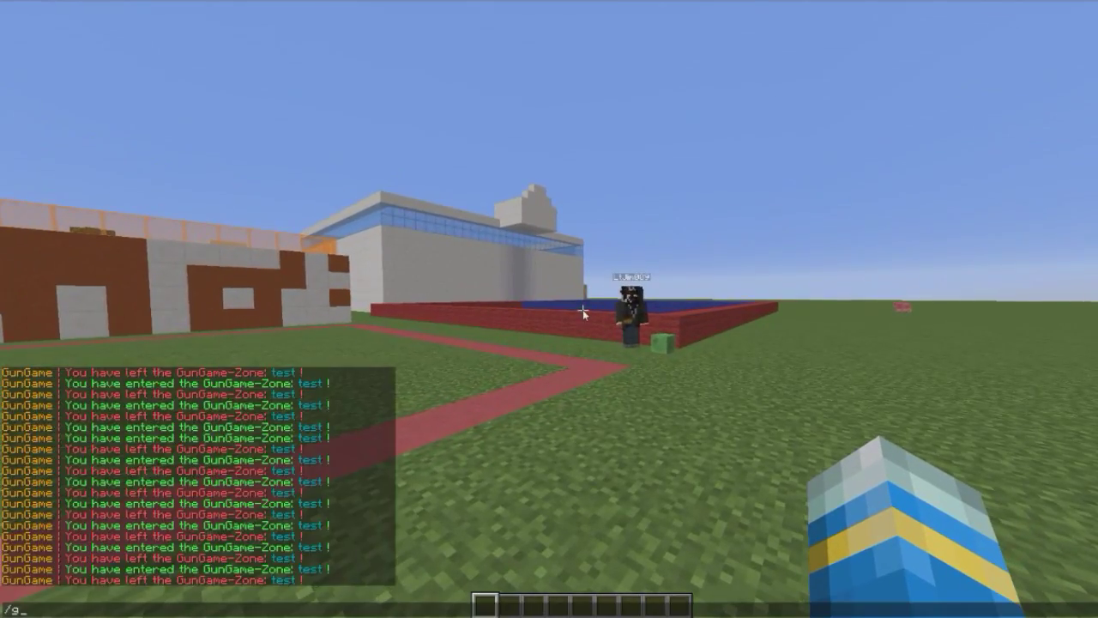
text(g)
key(Return)
Fly up over the red-bordered arena and clear the surrounding mobs with the /butcher command
key(w)
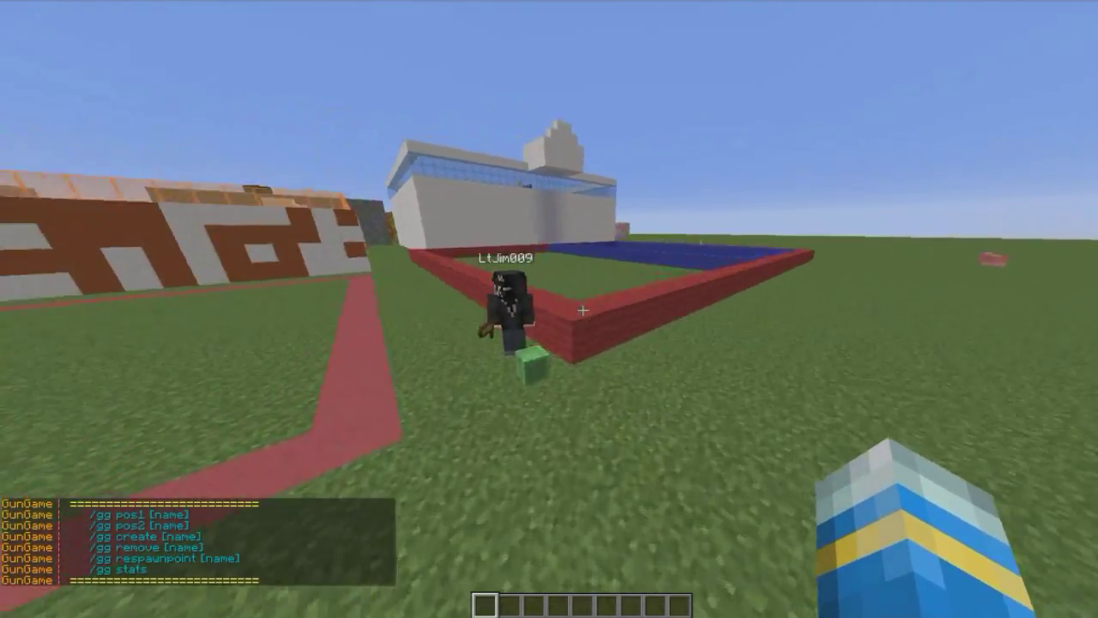
key(space)
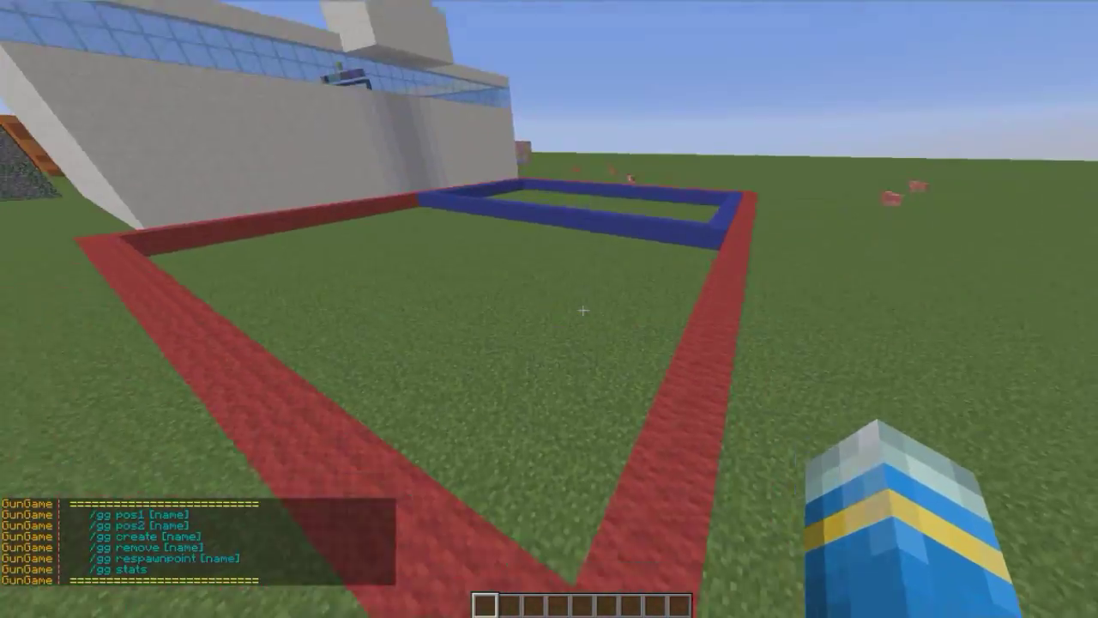
text(s)
text(/)
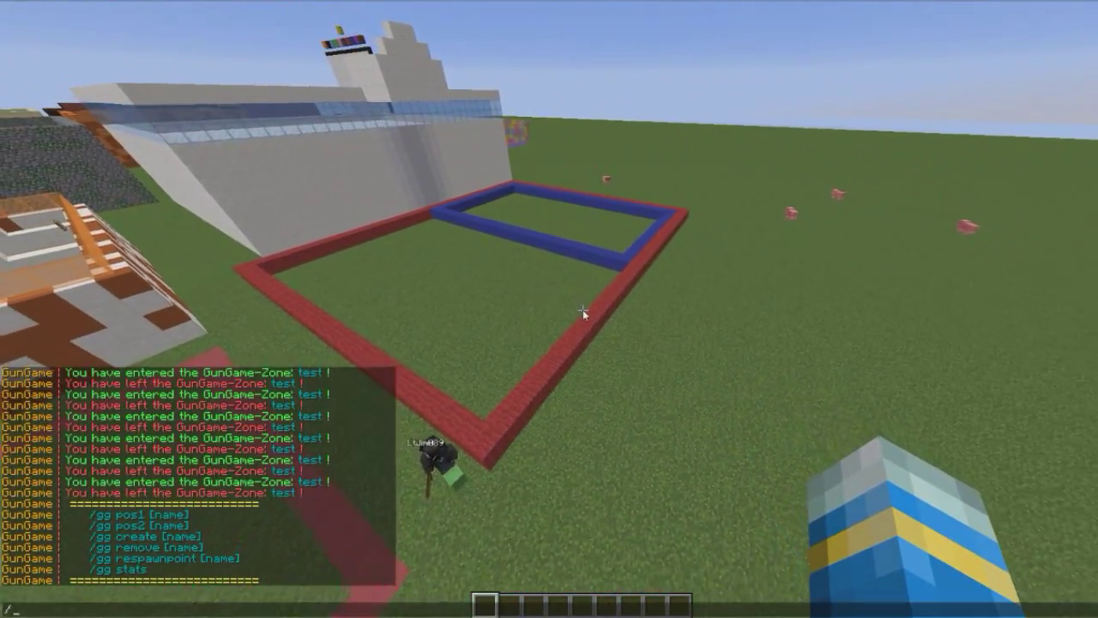
text(butcher)
key(Return)
key(w)
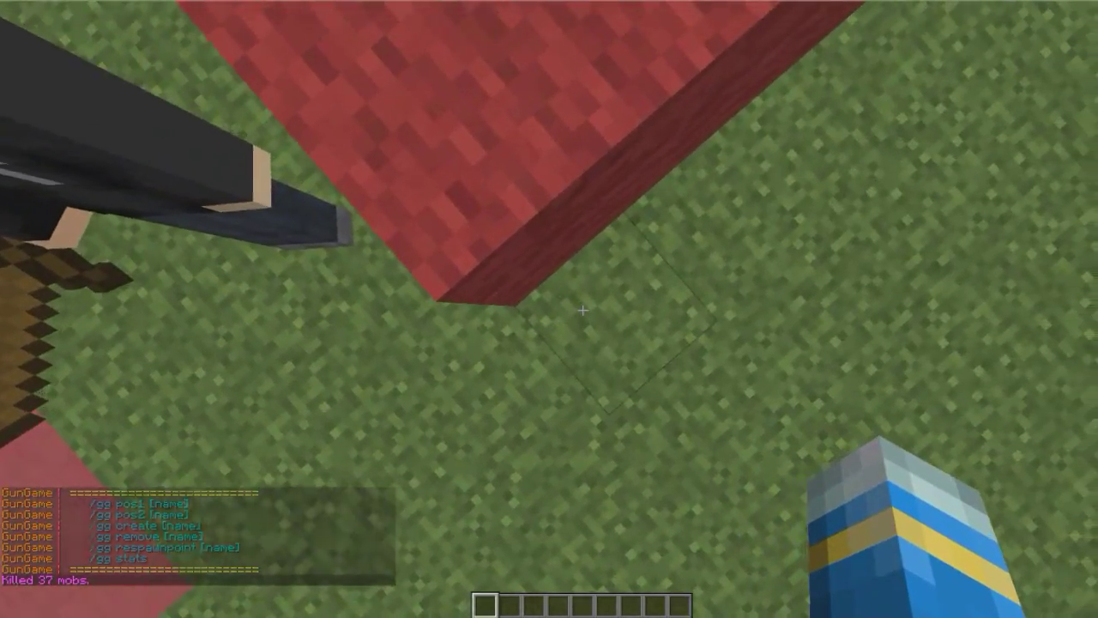
Dig out the ground block just outside the near corner of the red border and pick a grass block into the hotbar
click(583, 310)
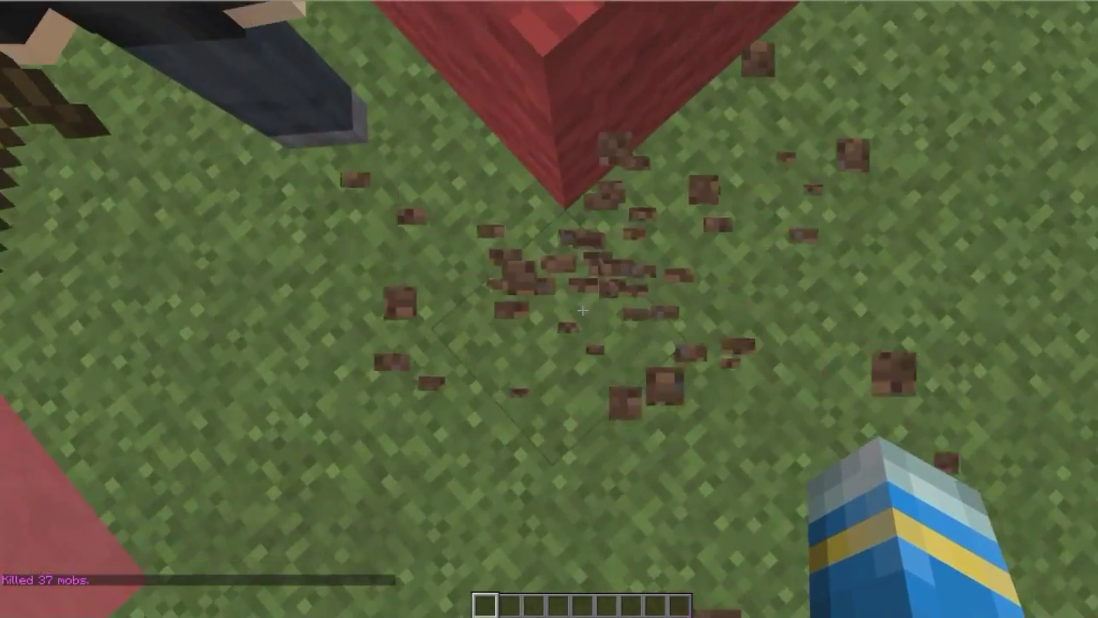
key(space)
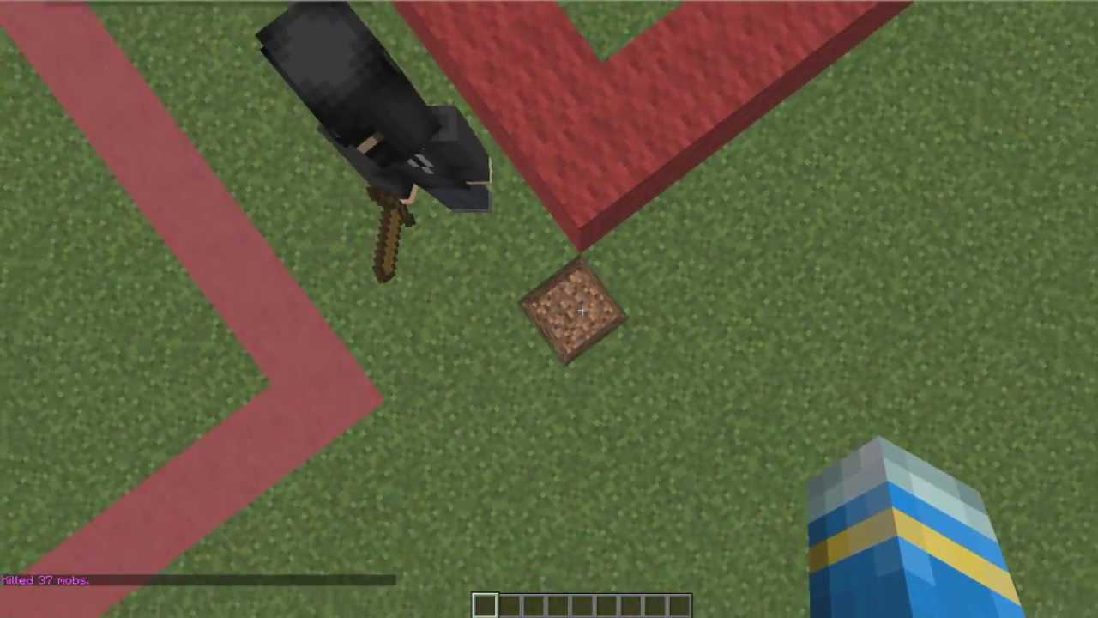
key(shift)
key(space)
key(s)
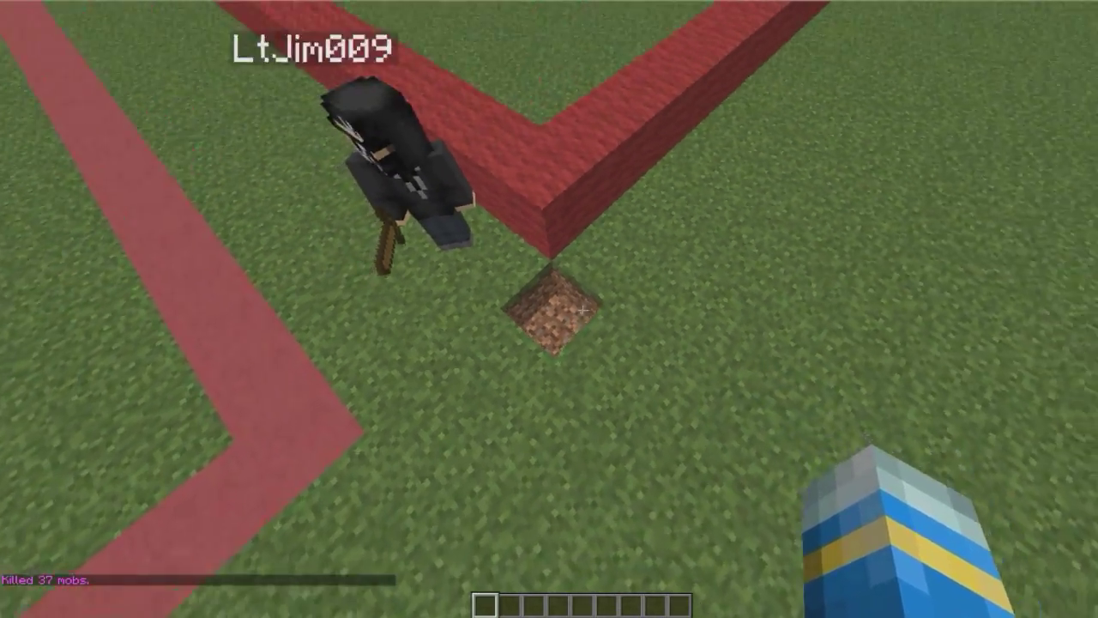
middle_click(584, 310)
click(581, 309)
Define GunGame position 1 and position 2 of the arena with the /gg pos1 and /gg pos2 commands
key(2)
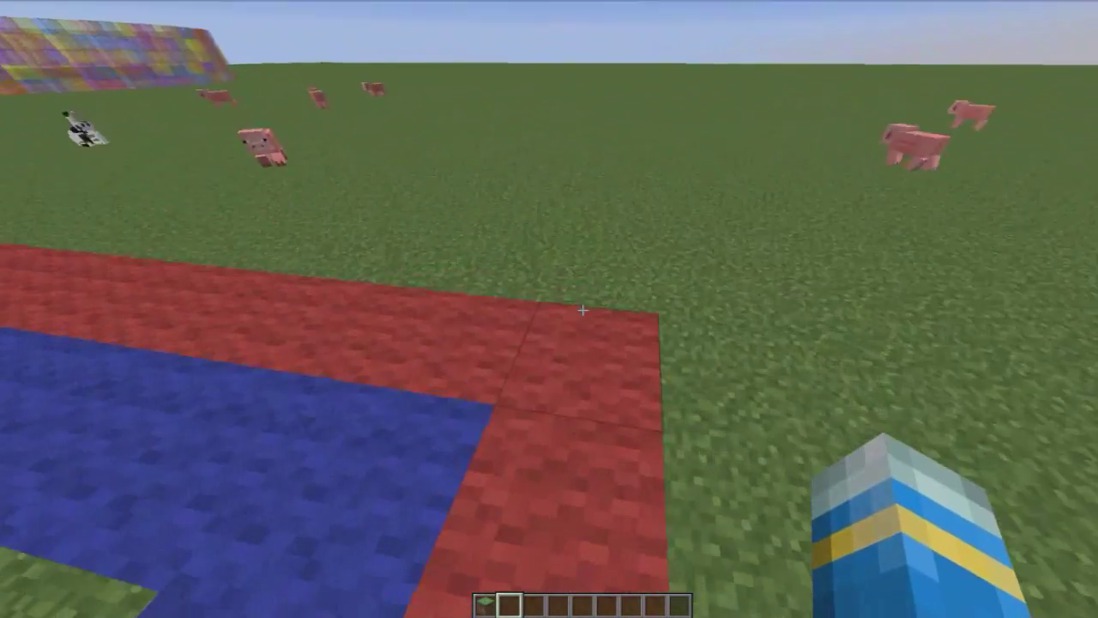
key(e)
key(e)
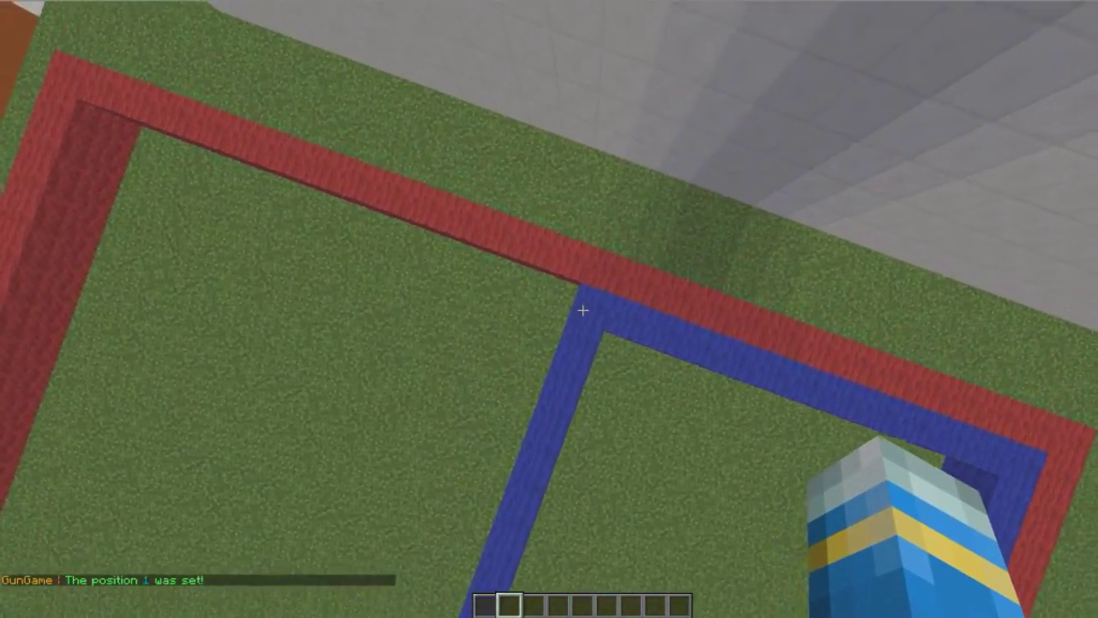
key(t)
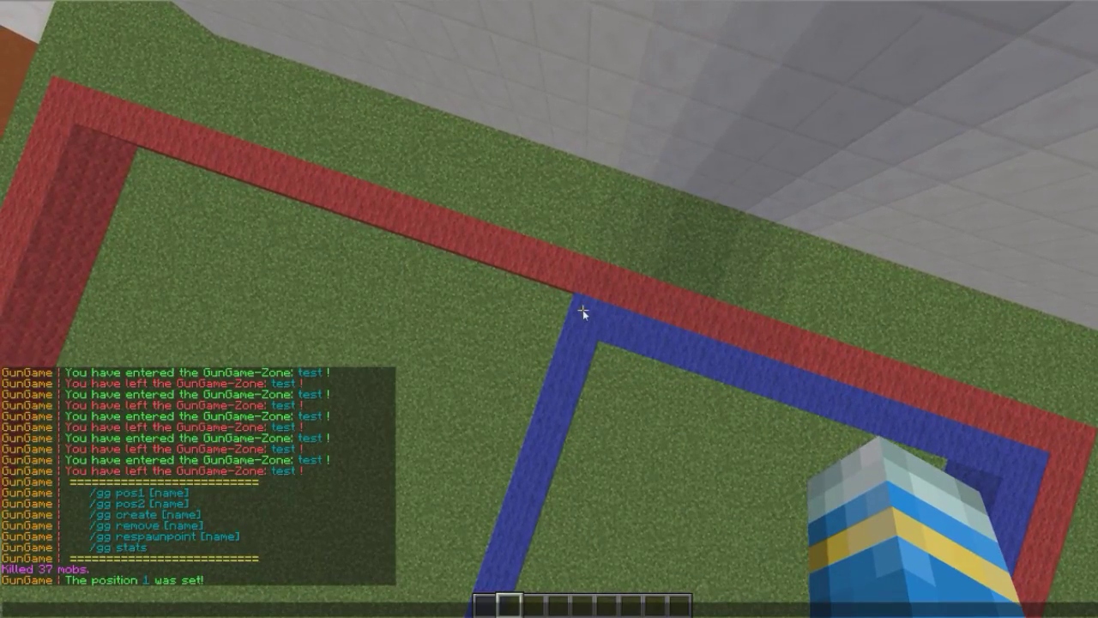
key(BackSpace)
text(2)
key(Return)
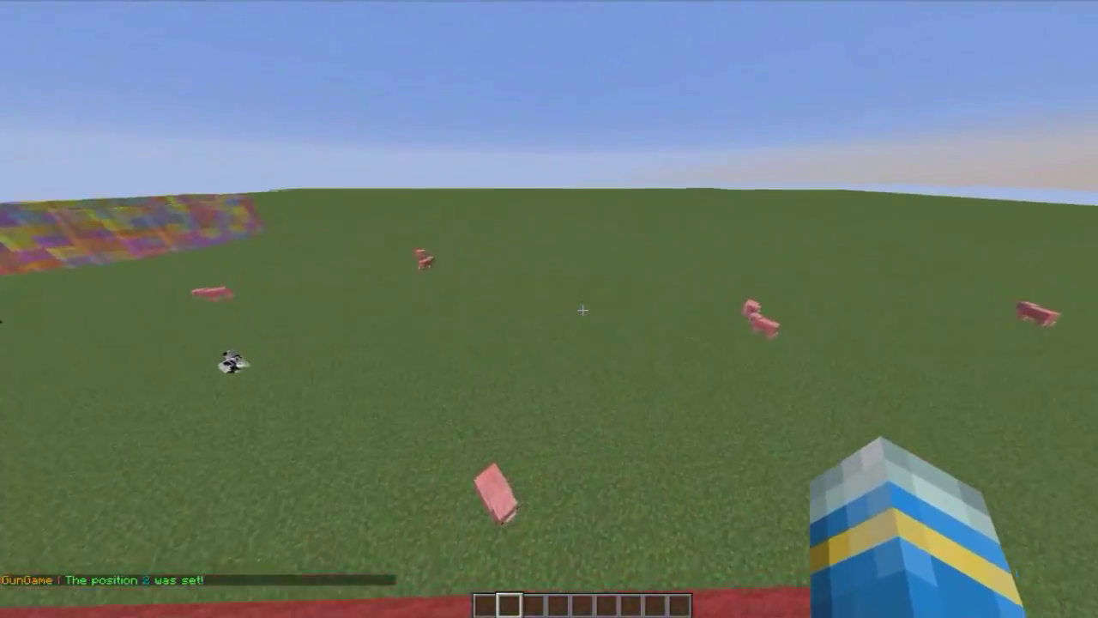
Set the GunGame respawn point outside the red border and create the region test
key(t)
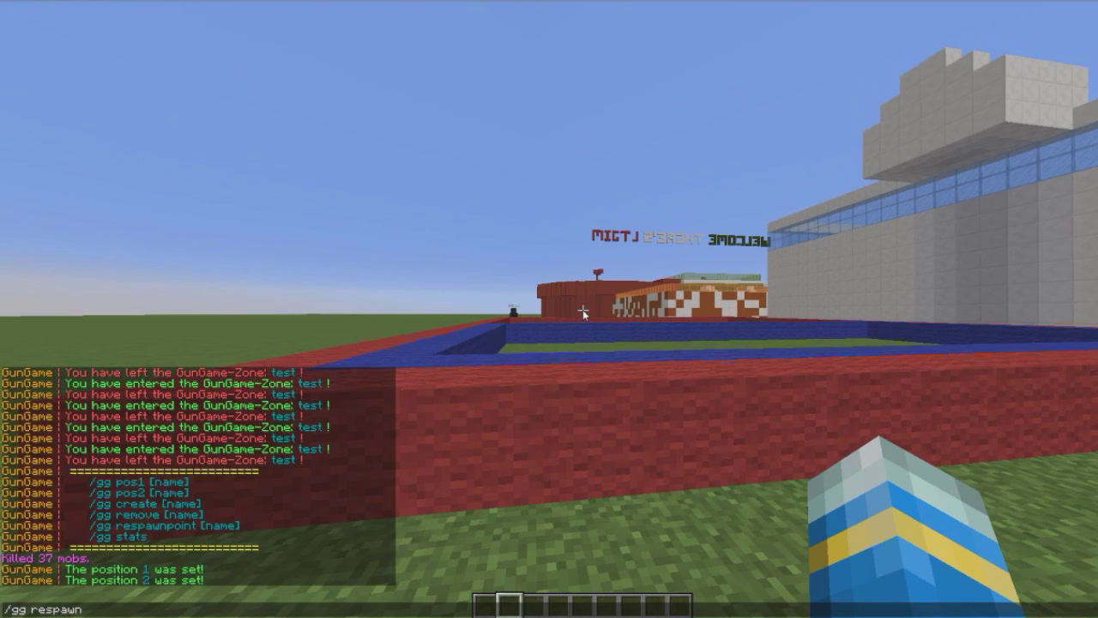
key(t)
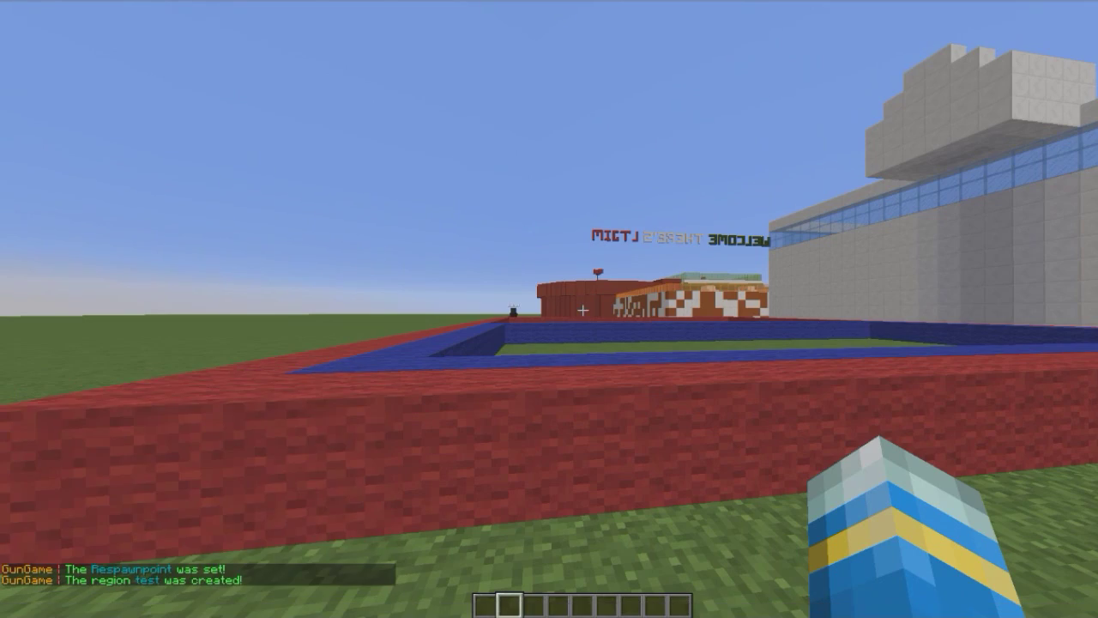
key(Escape)
Enter the GunGame zone test and inspect the received kit in the hotbar, the inventory and third-person view
key(w)
key(2)
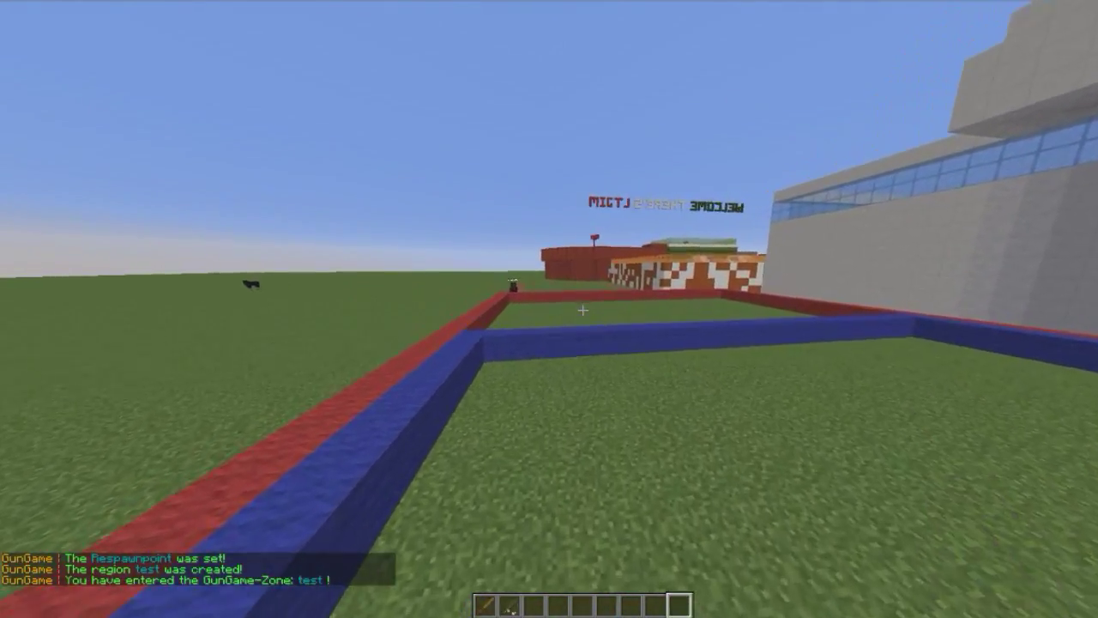
key(e)
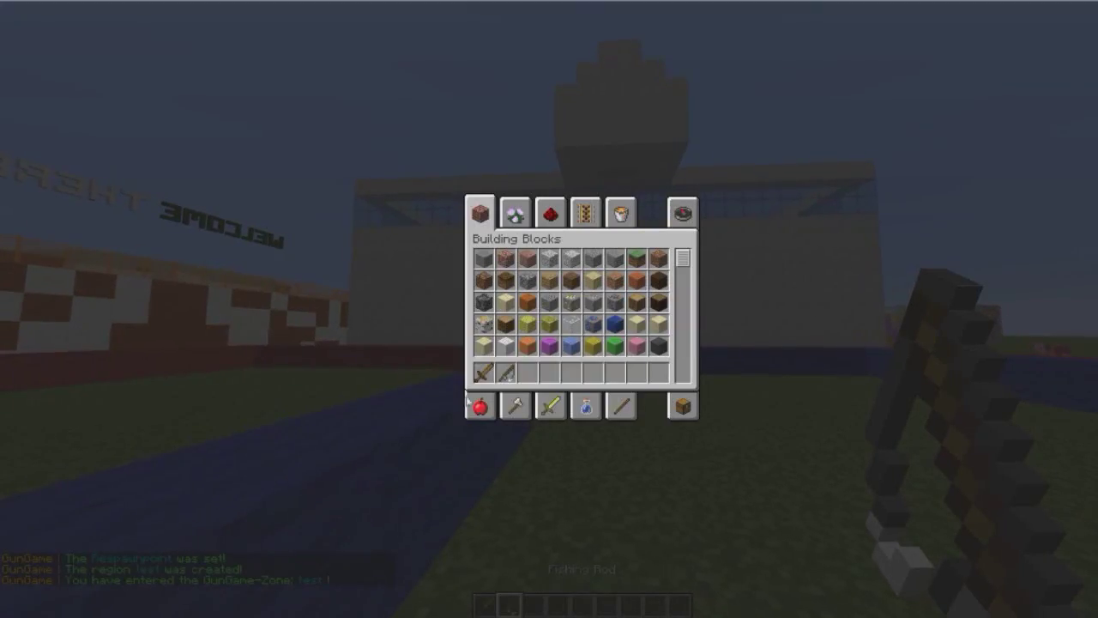
key(e)
key(1)
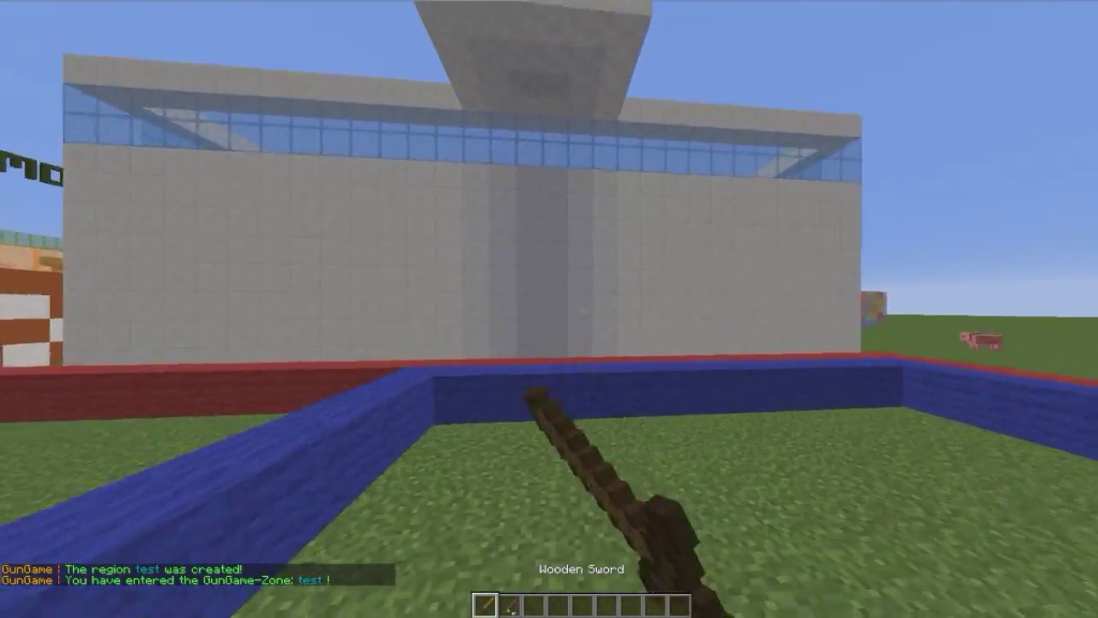
key(F5)
key(F5)
key(F5)
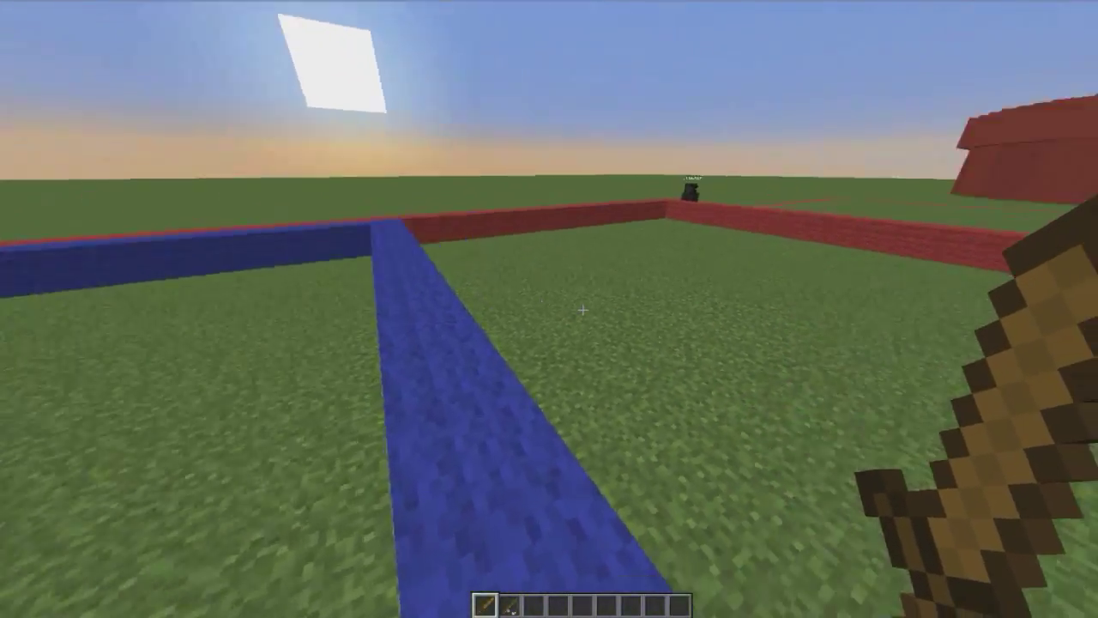
Leave the GunGame zone test over the red border, circle the arena, and enter and leave the zone once more
key(w)
key(space)
click(583, 310)
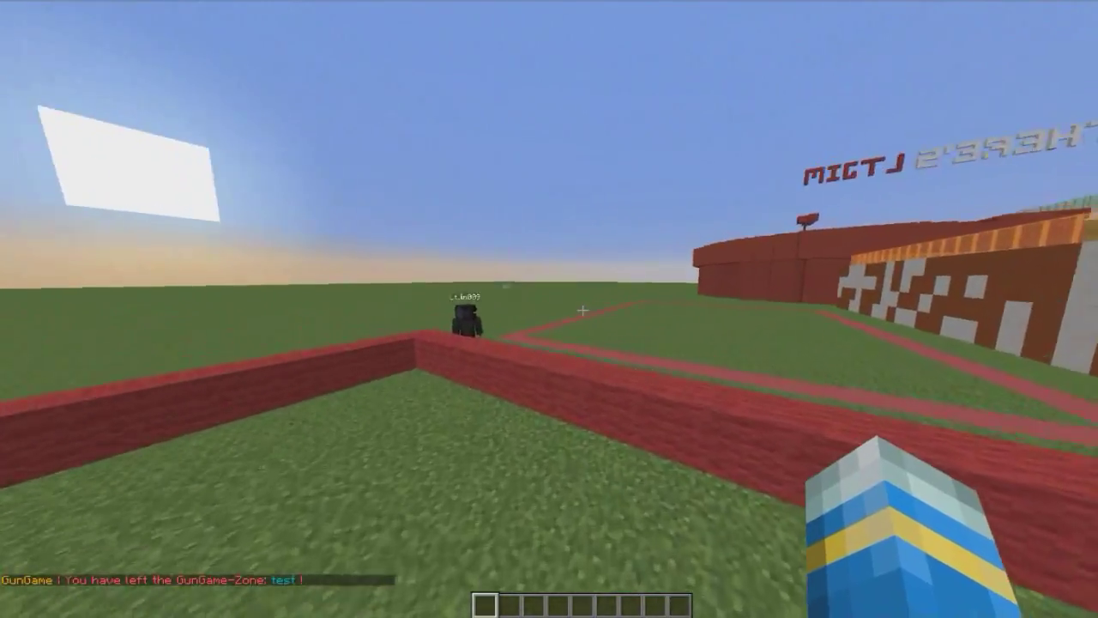
key(w)
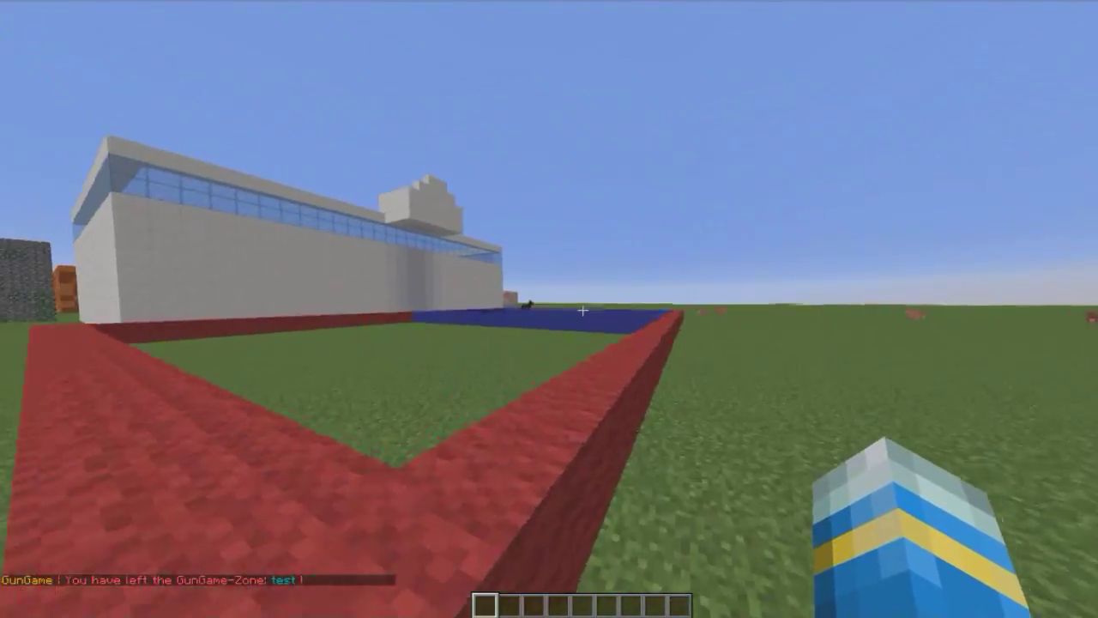
key(Escape)
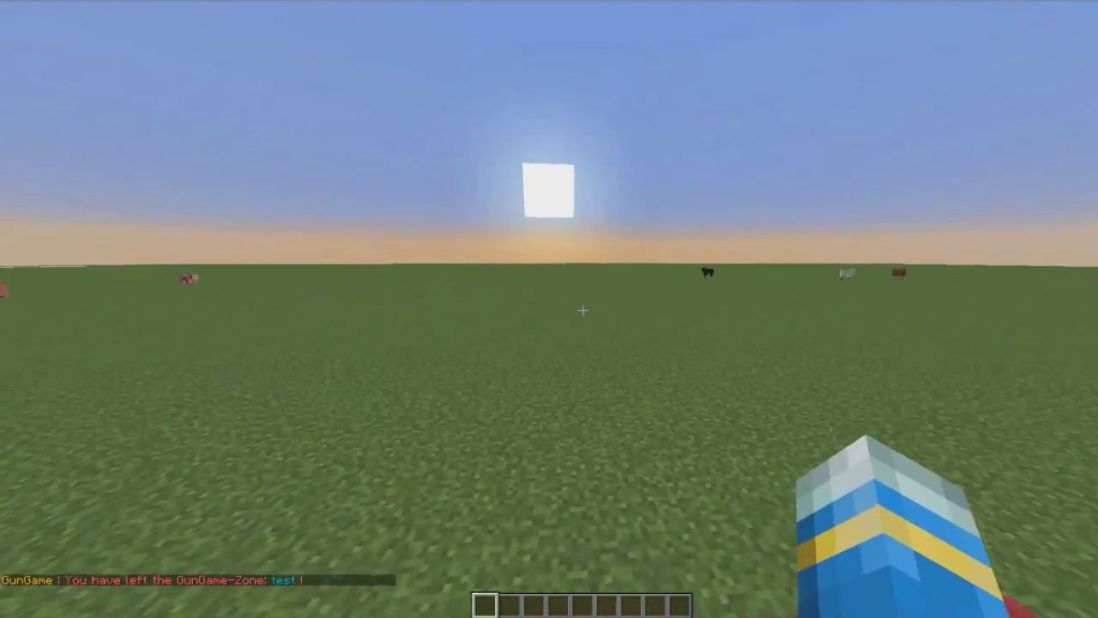
key(w)
key(w)
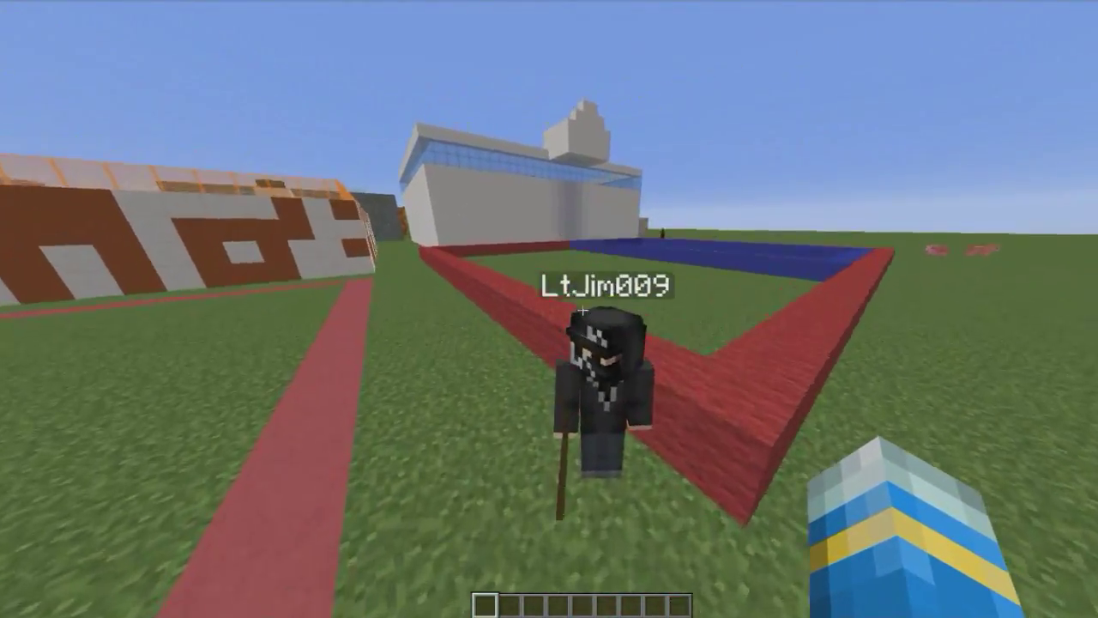
key(w)
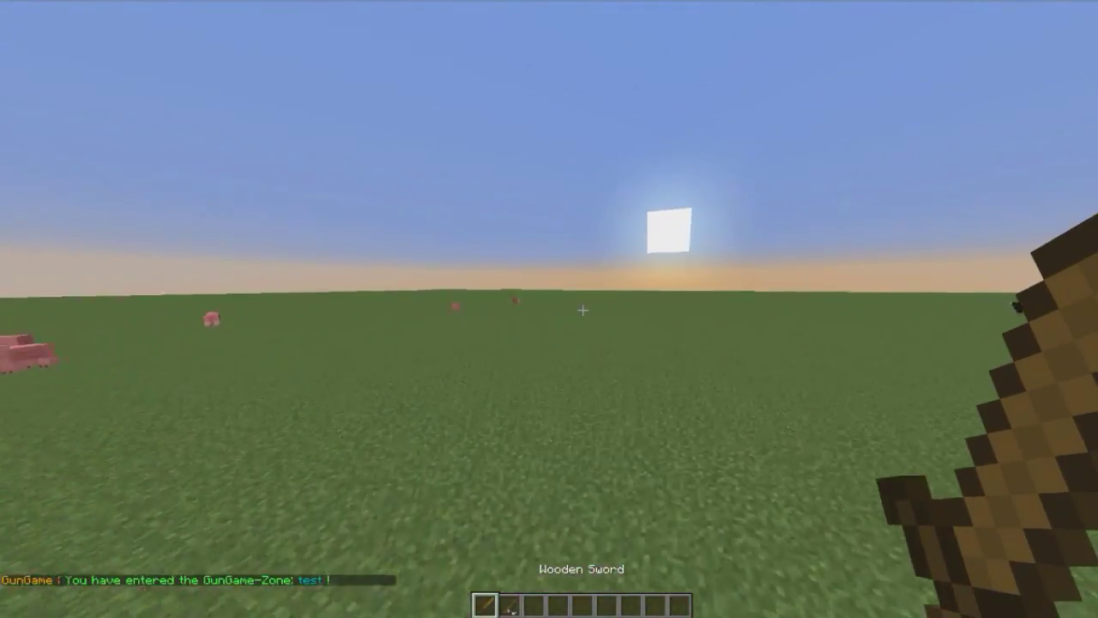
key(w)
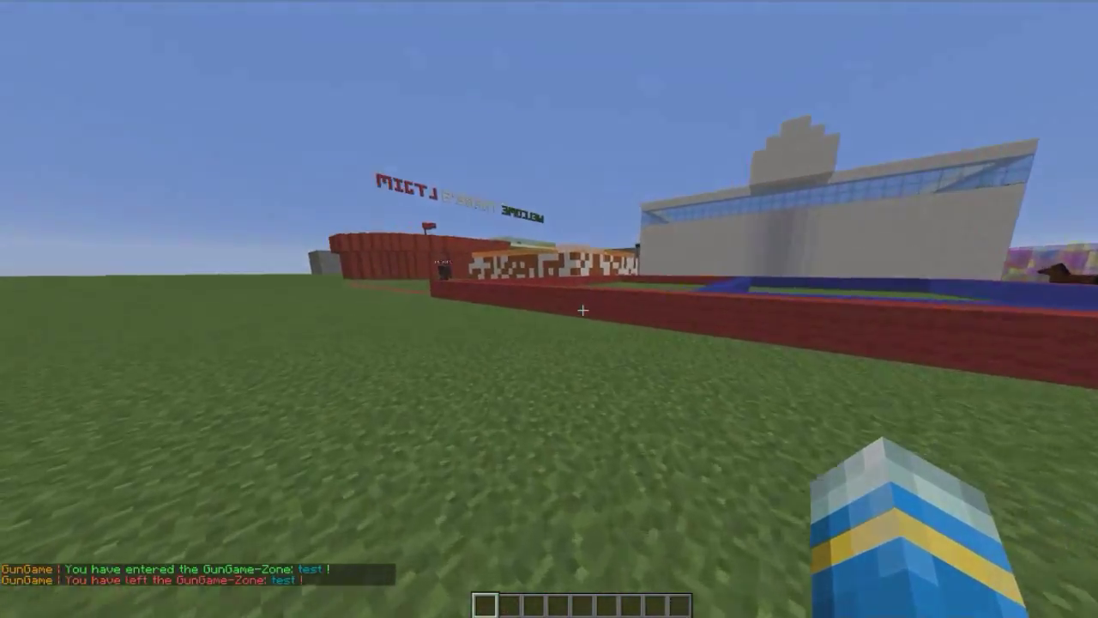
View the character in third person outside the red border after leaving the zone
key(6)
key(F5)
key(5)
key(F5)
key(w)
scroll(582, 309, up, 1)
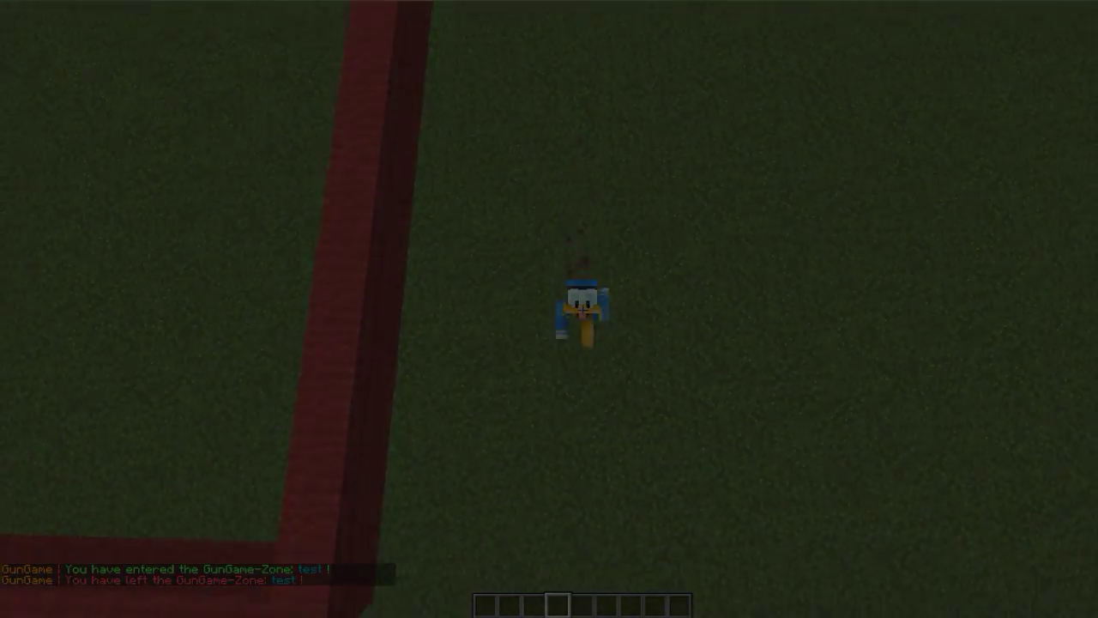